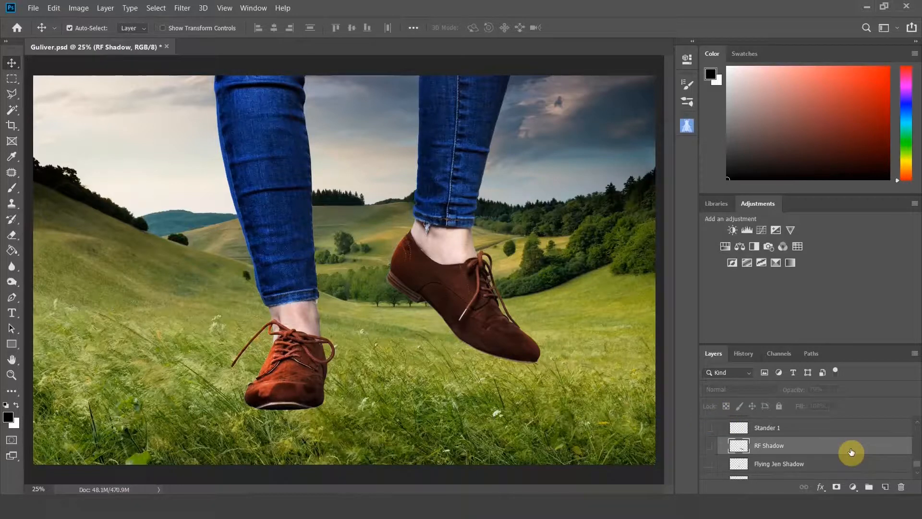
# Create a new layer and name it "Foot Shadow".
pyautogui.click(886, 487)
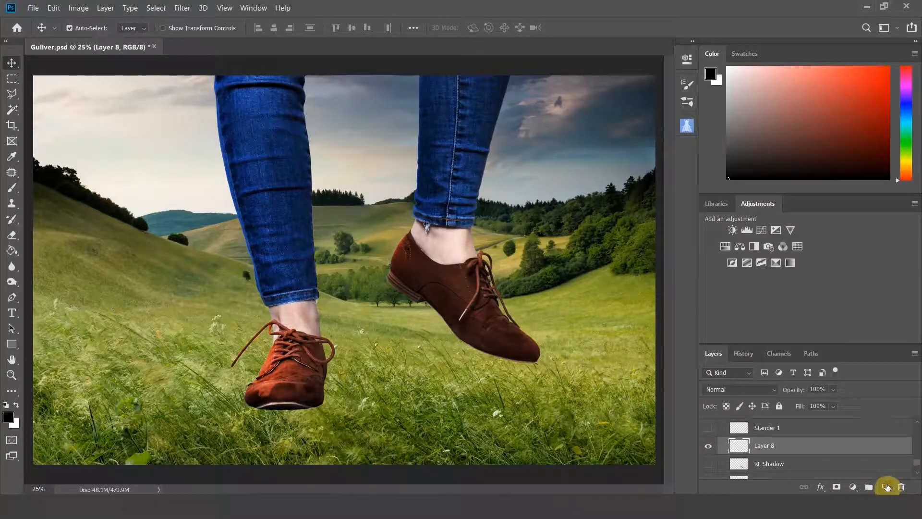
pyautogui.doubleClick(766, 447)
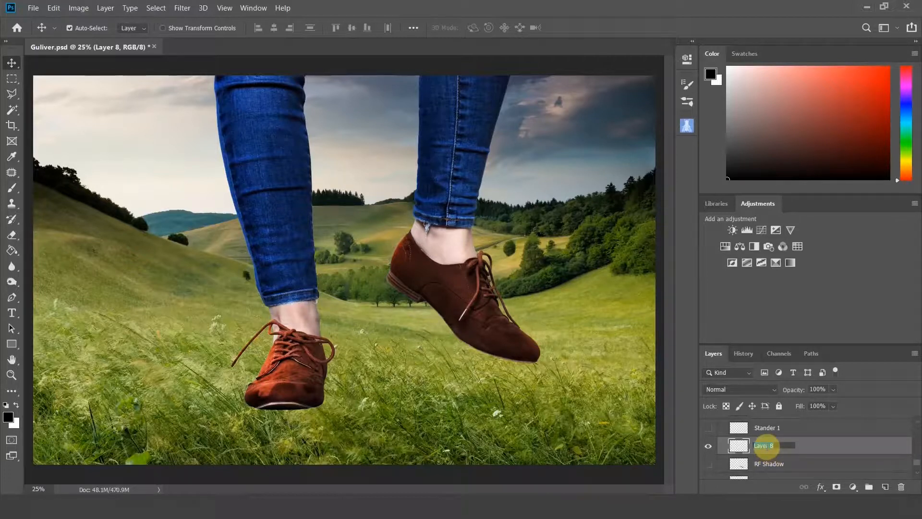
pyautogui.write('S')
pyautogui.write('oot Shad')
pyautogui.press('Return')
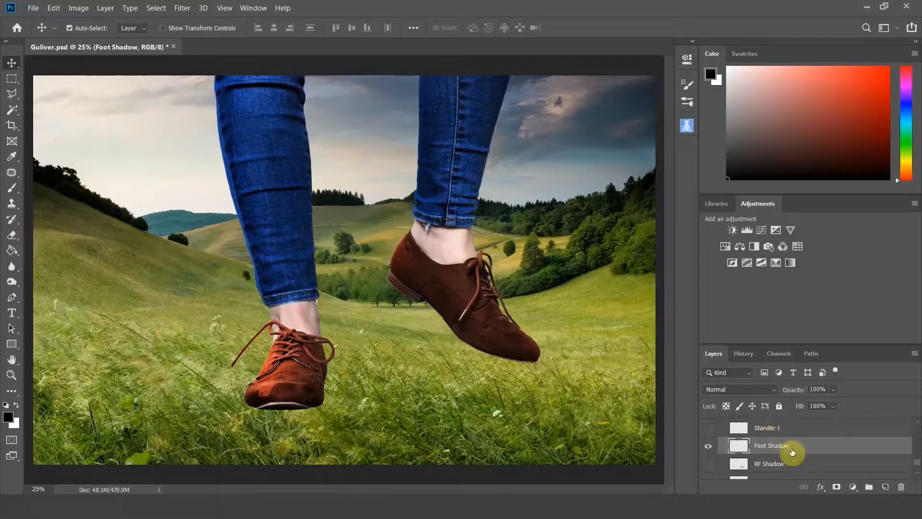
pyautogui.scroll(3, 792, 454)
pyautogui.scroll(6, 792, 452)
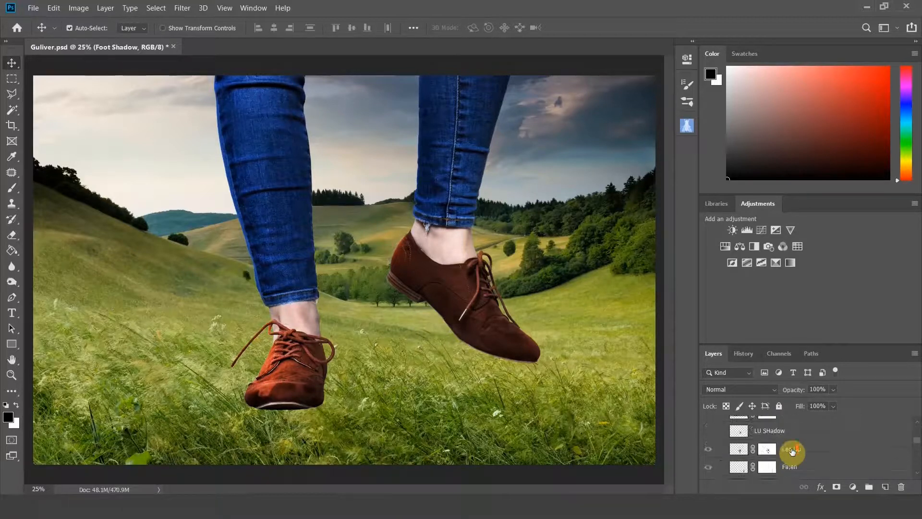
pyautogui.scroll(-7, 792, 452)
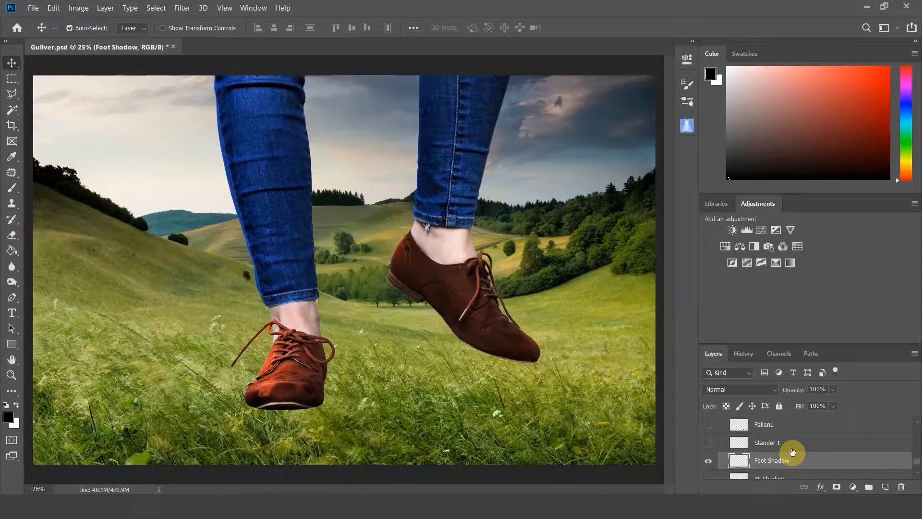
pyautogui.scroll(-2, 792, 456)
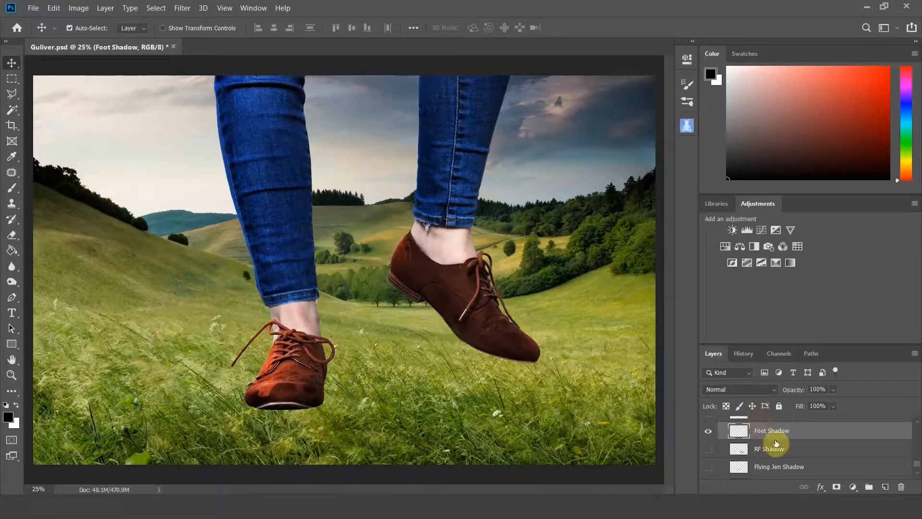
pyautogui.scroll(1, 771, 438)
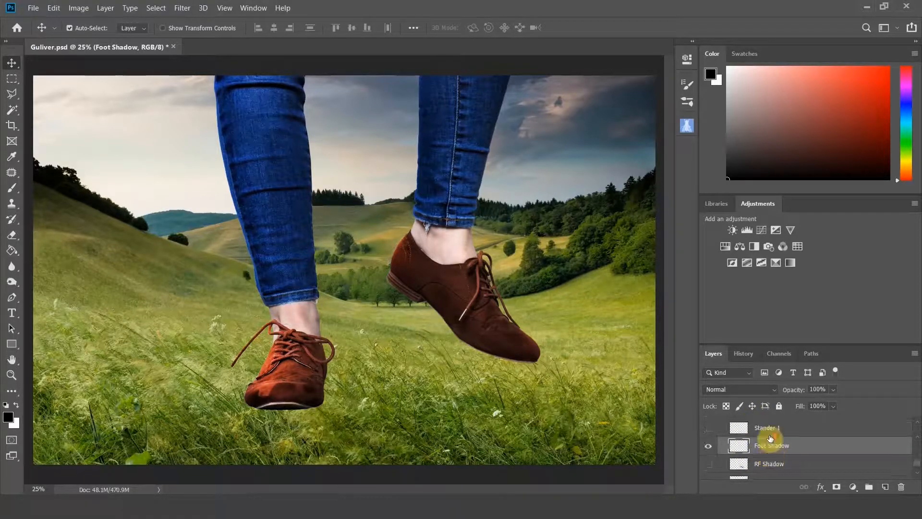
# Select the Brush tool with black as the foreground color.
pyautogui.click(9, 191)
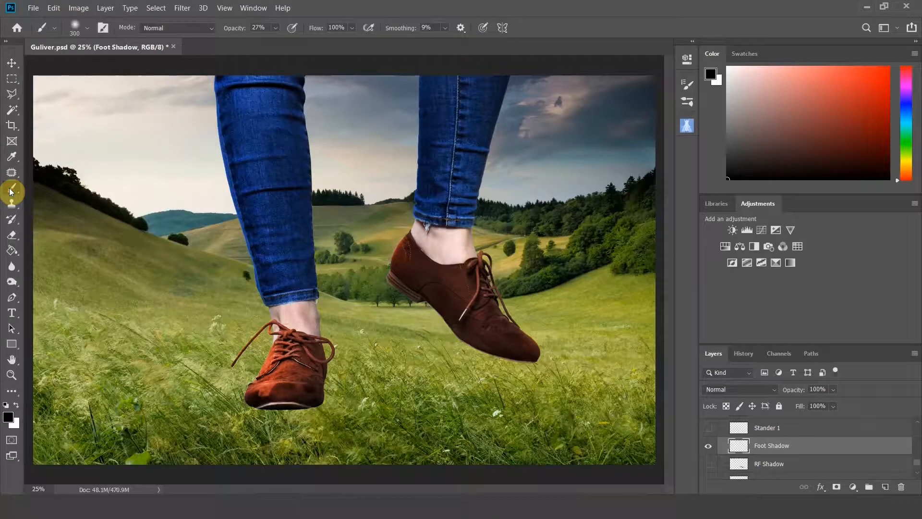
pyautogui.click(8, 418)
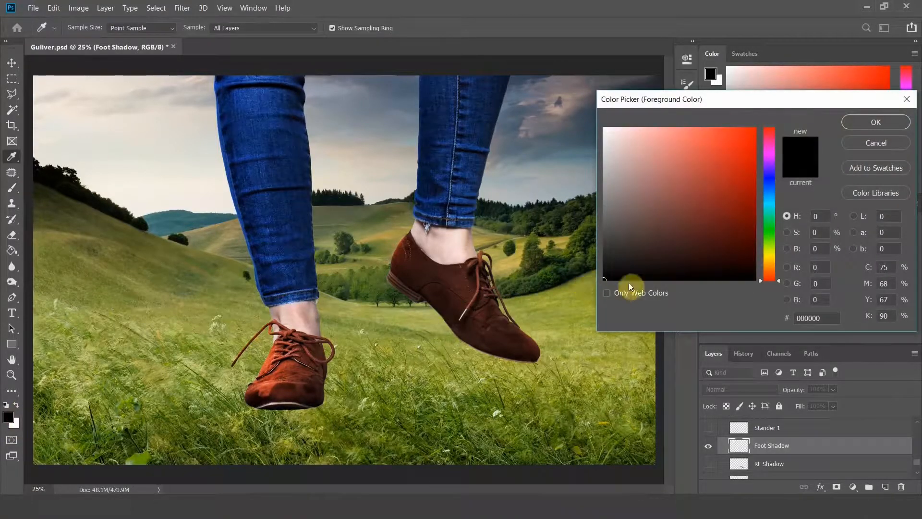
pyautogui.click(883, 123)
pyautogui.press('b')
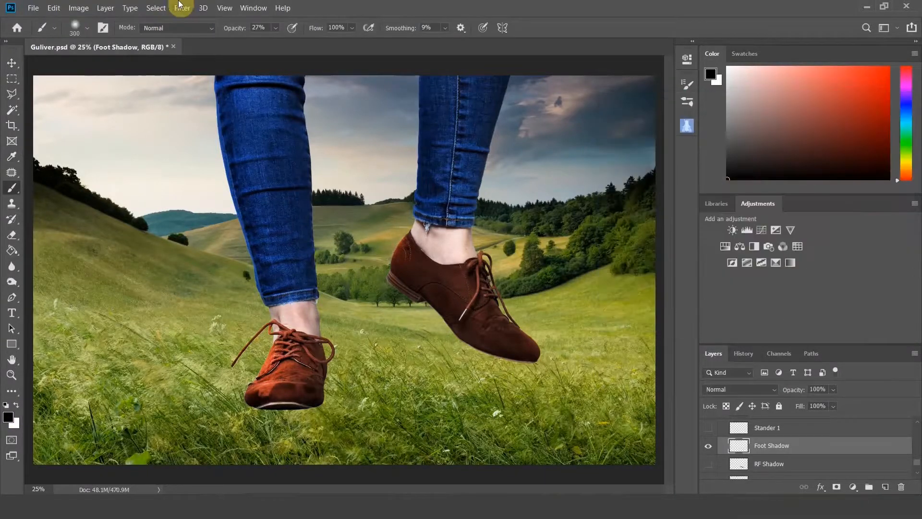
# Set the soft round brush's hardness to 35% and its opacity to 100%.
pyautogui.click(88, 27)
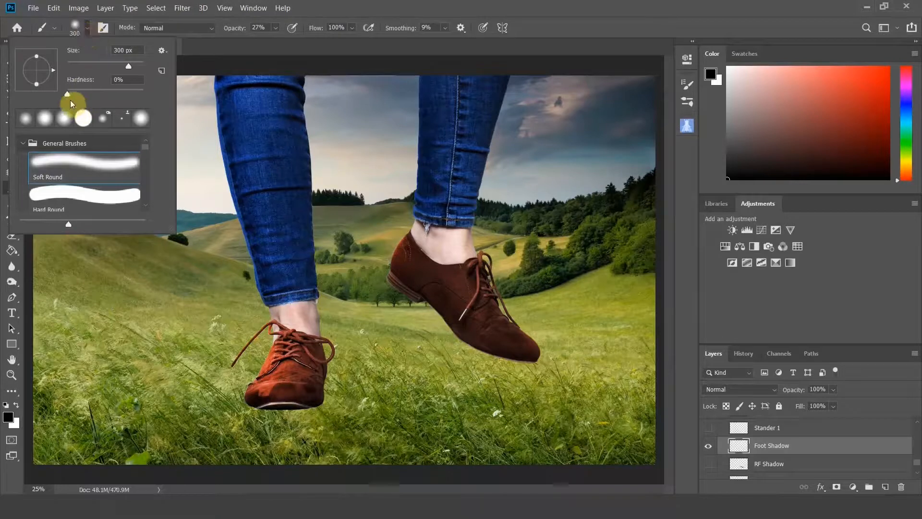
pyautogui.moveTo(68, 96); pyautogui.dragTo(96, 98)
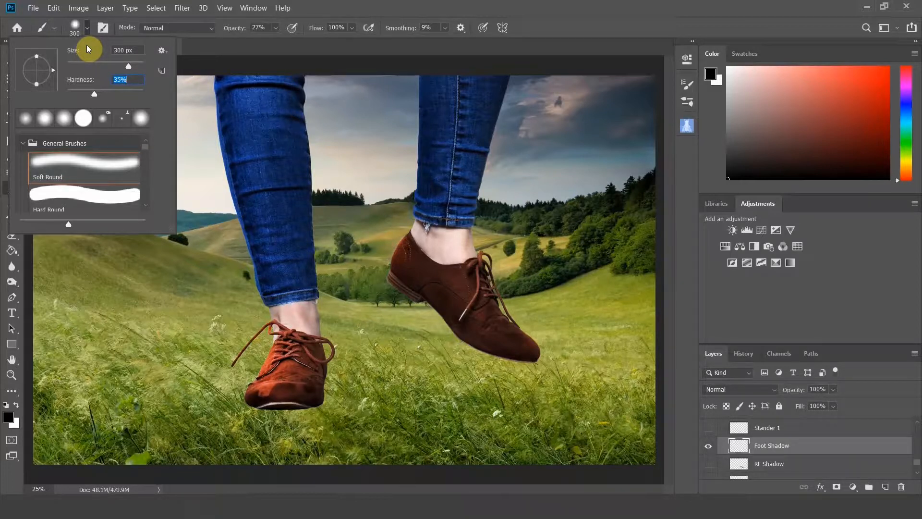
pyautogui.click(87, 28)
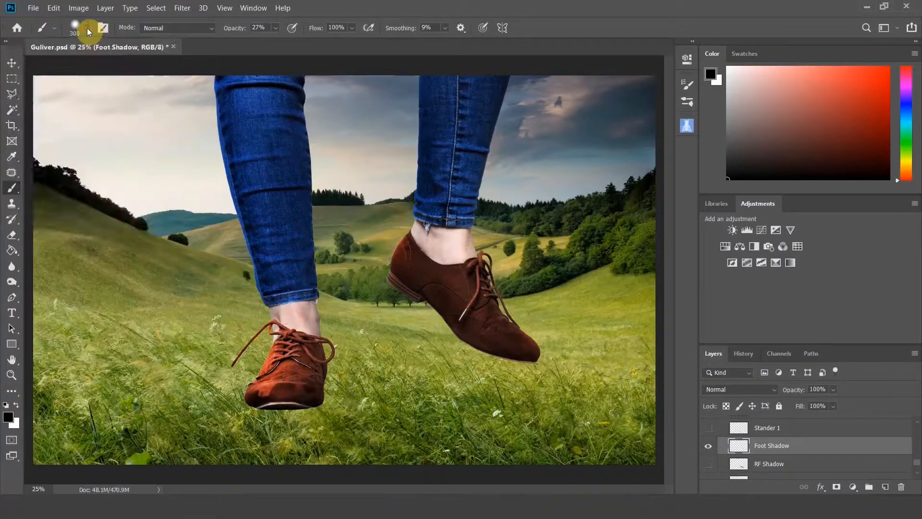
pyautogui.click(275, 28)
pyautogui.moveTo(283, 41); pyautogui.dragTo(395, 48)
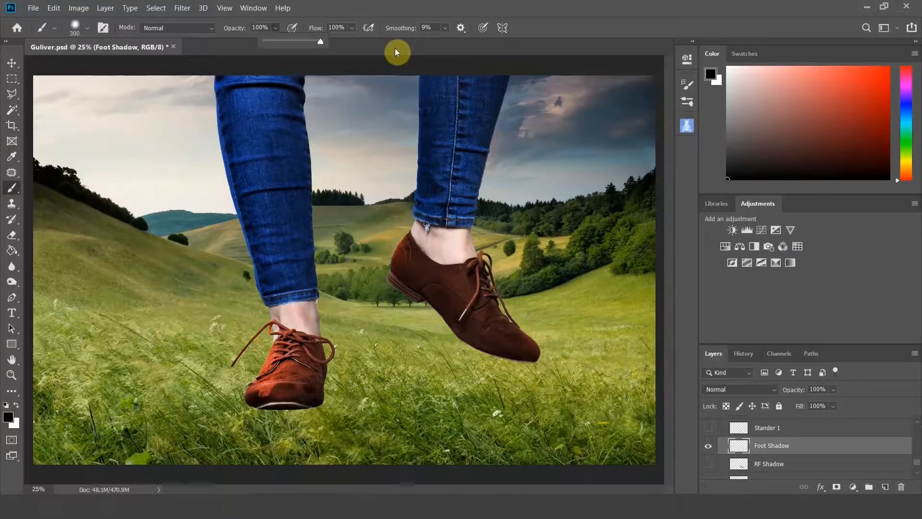
pyautogui.click(322, 41)
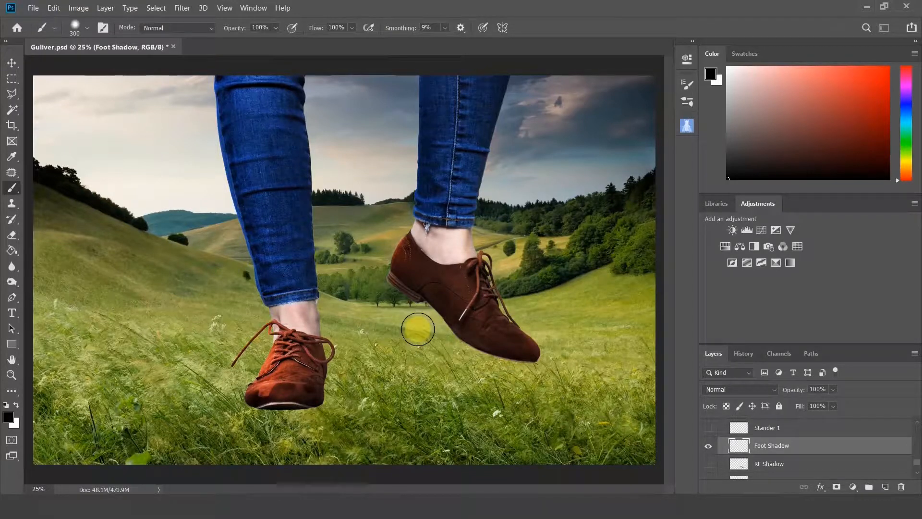
pyautogui.click(87, 29)
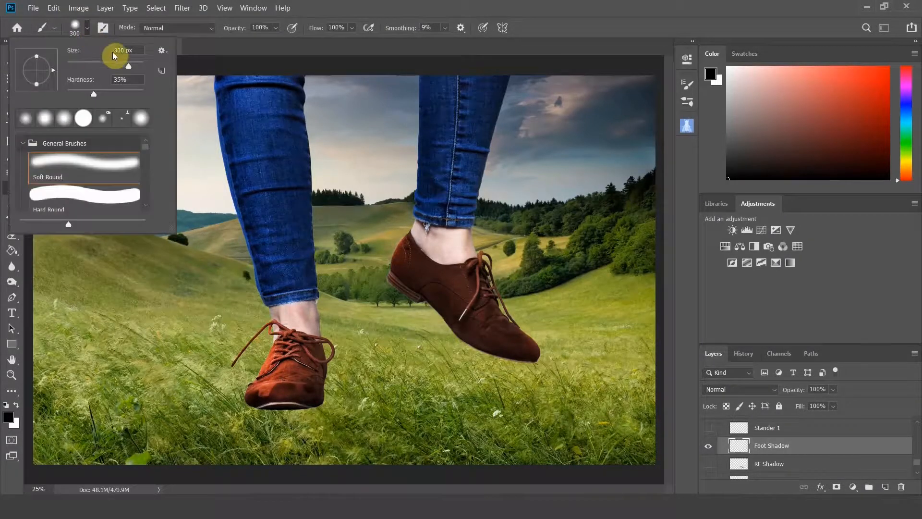
pyautogui.moveTo(129, 70)
pyautogui.mouseDown()
pyautogui.moveTo(107, 67)
pyautogui.moveTo(129, 68)
pyautogui.mouseUp()
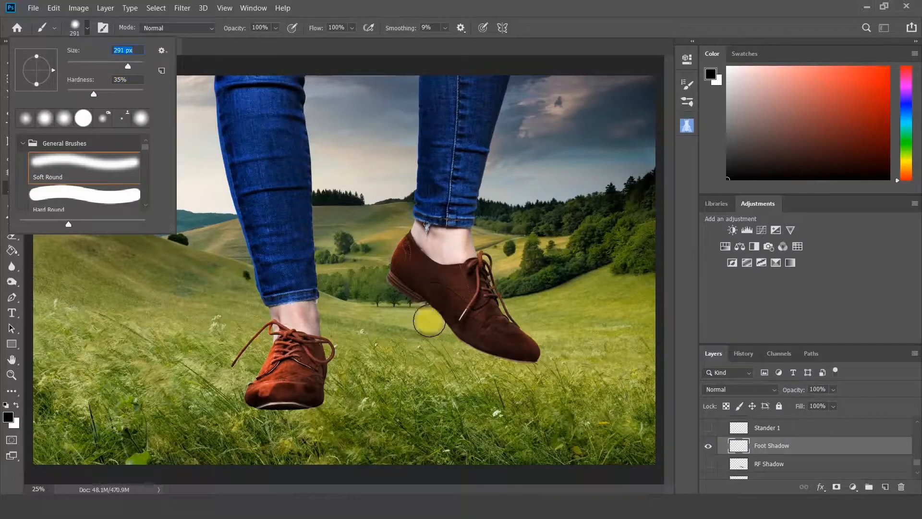
pyautogui.write(']]]]')
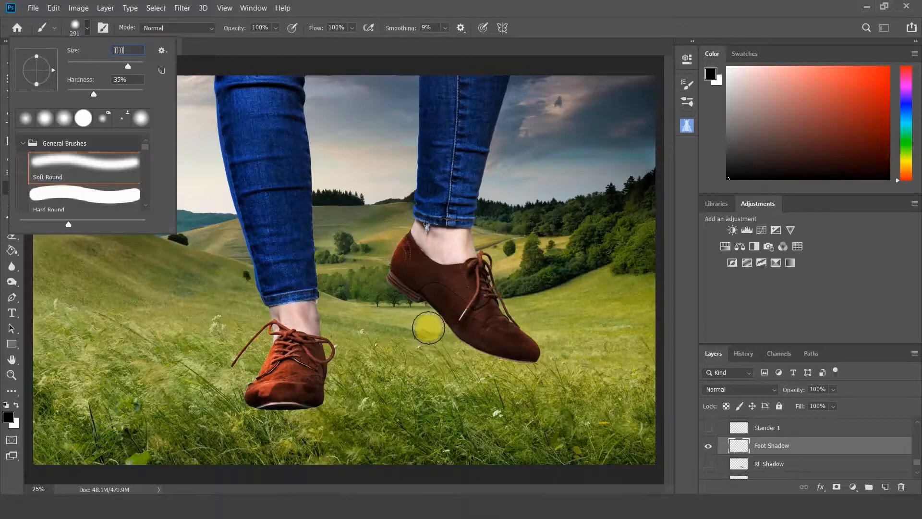
pyautogui.write(']]')
pyautogui.click(604, 8)
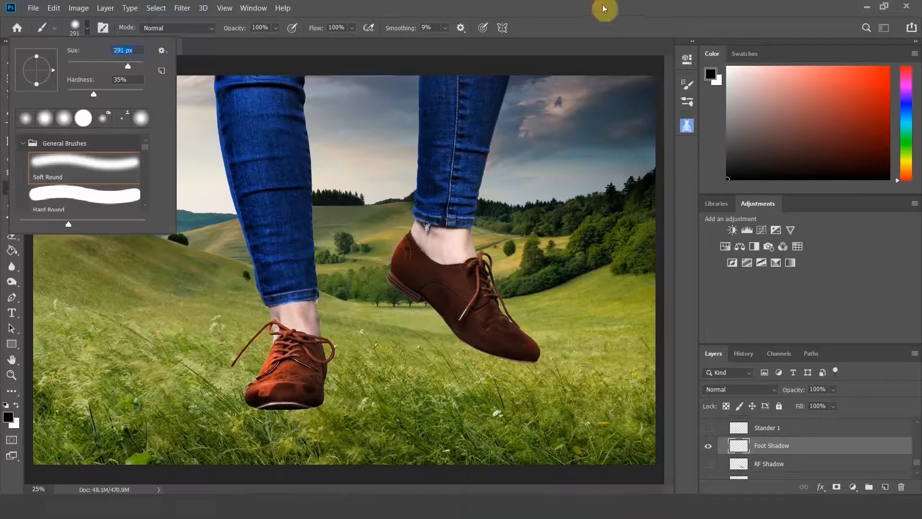
# Paint a diagonal black shadow stroke beneath the right shoe with a 300 px brush.
pyautogui.click(467, 209)
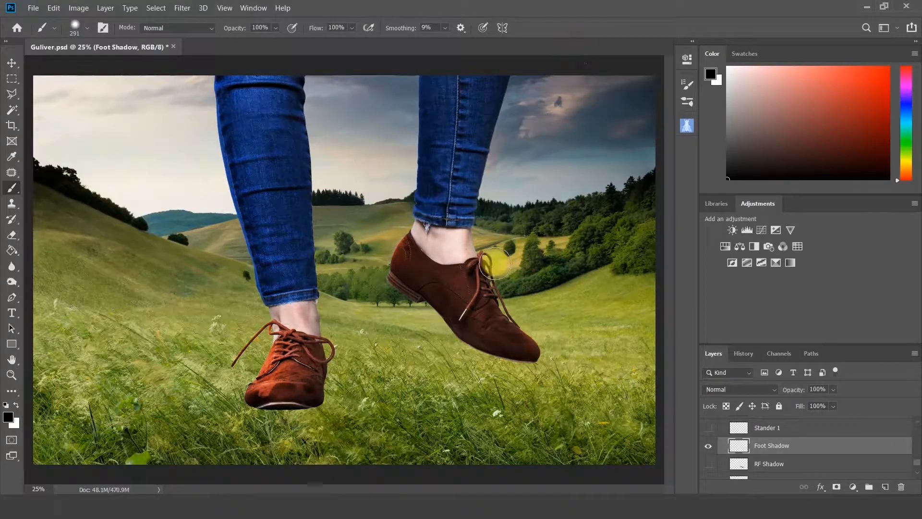
pyautogui.press(']')
pyautogui.press(']')
pyautogui.press(']')
pyautogui.press(']')
pyautogui.press('[')
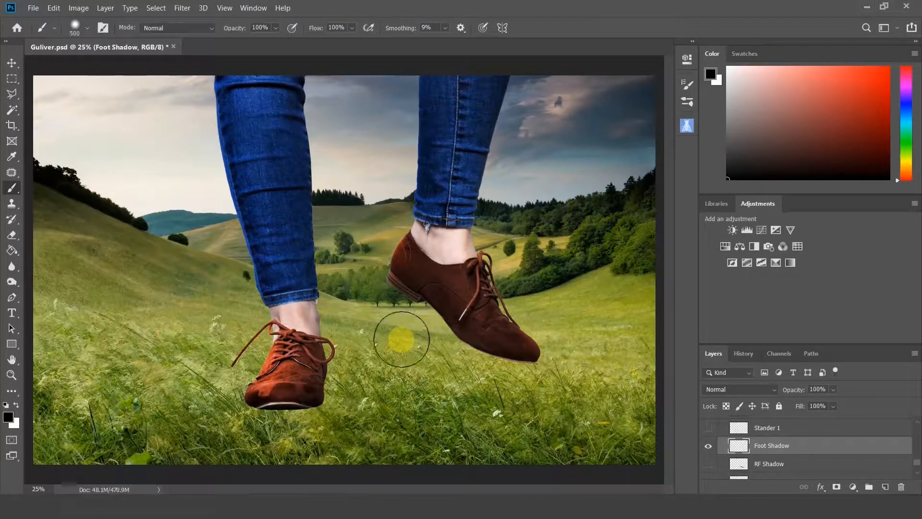
pyautogui.press('[')
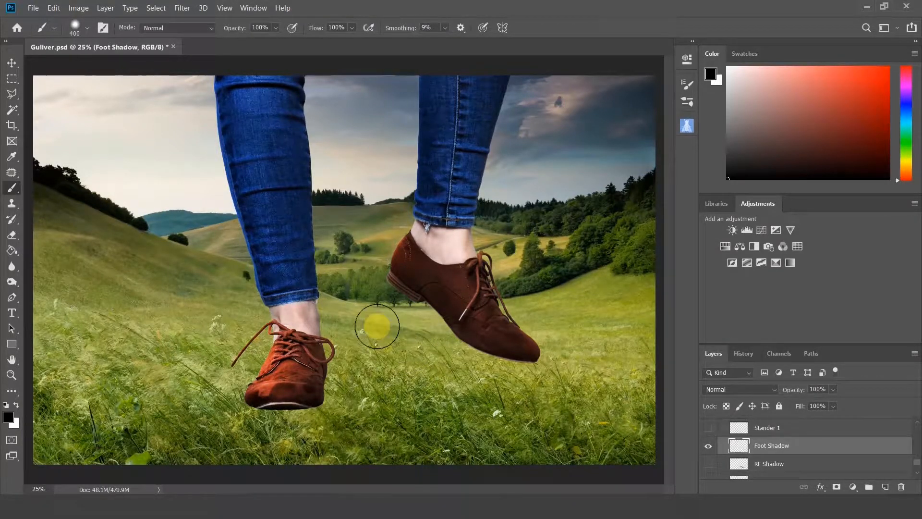
pyautogui.press('[')
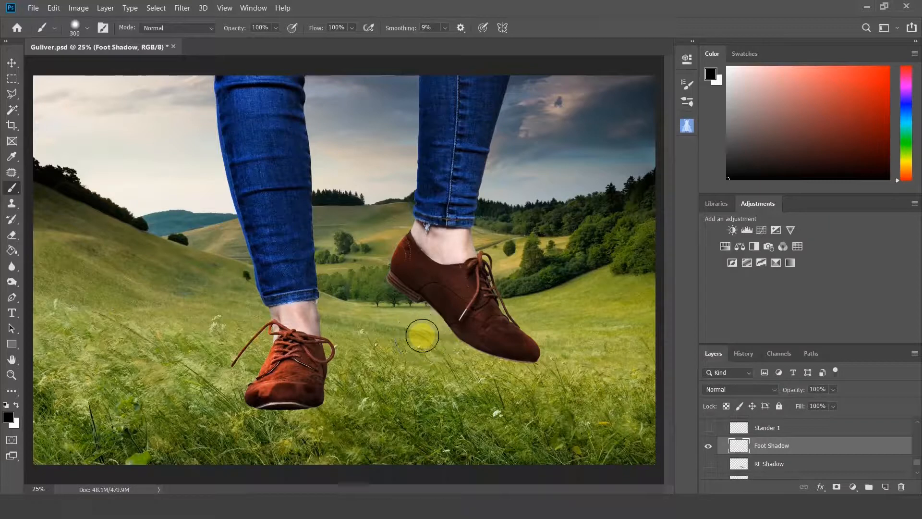
pyautogui.press(']')
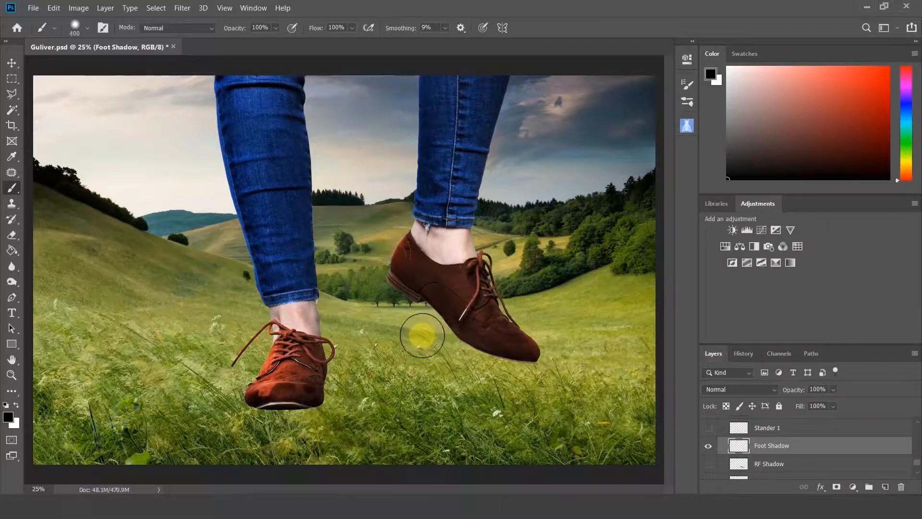
pyautogui.press('[')
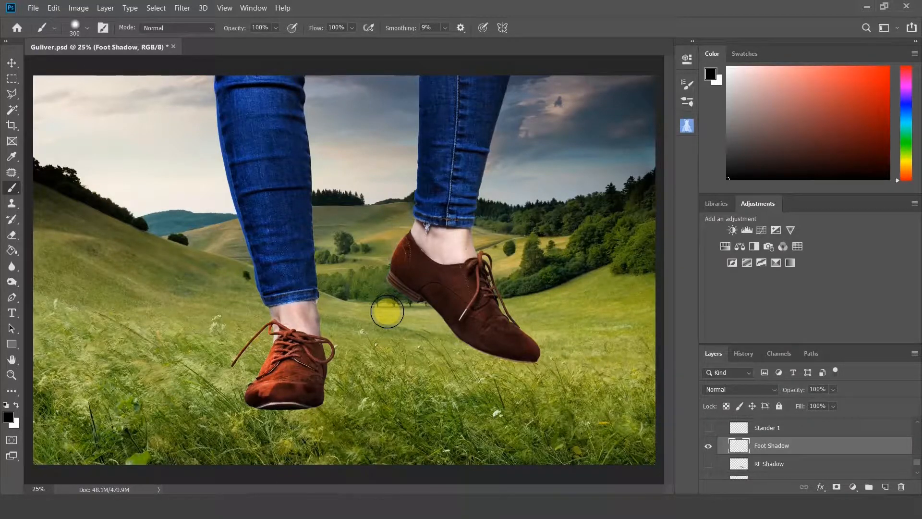
pyautogui.moveTo(388, 311)
pyautogui.mouseDown()
pyautogui.moveTo(519, 378)
pyautogui.moveTo(468, 371)
pyautogui.moveTo(384, 317)
pyautogui.moveTo(440, 340)
pyautogui.mouseUp()
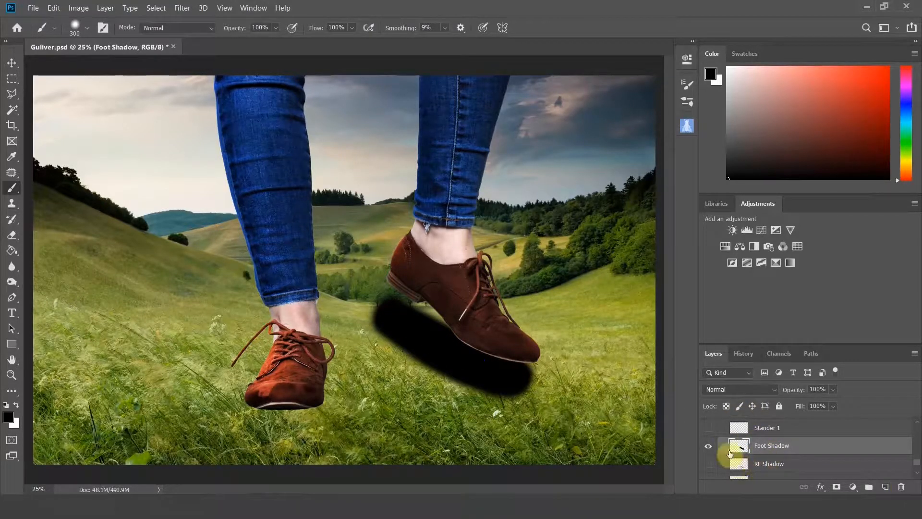
# Temporarily hide and show the Legs layer to inspect the painted shadow on its own.
pyautogui.scroll(2, 742, 442)
pyautogui.scroll(-3, 788, 457)
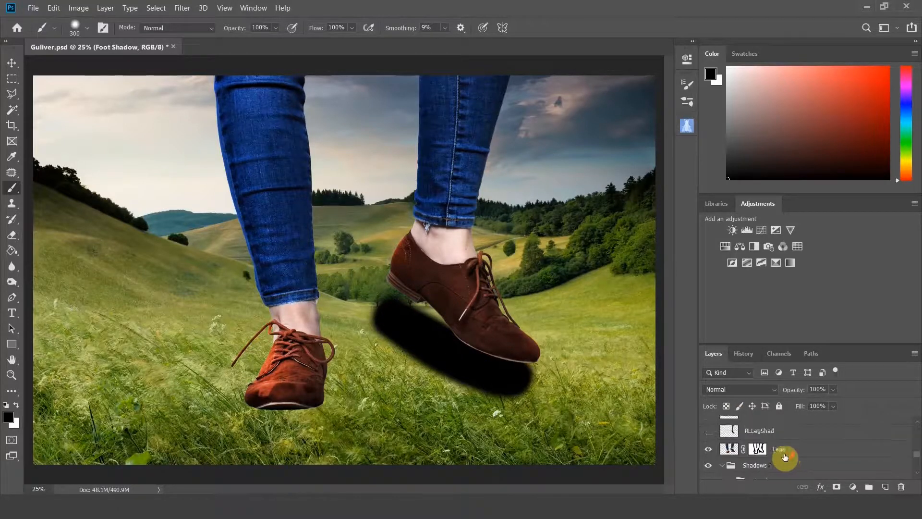
pyautogui.click(711, 465)
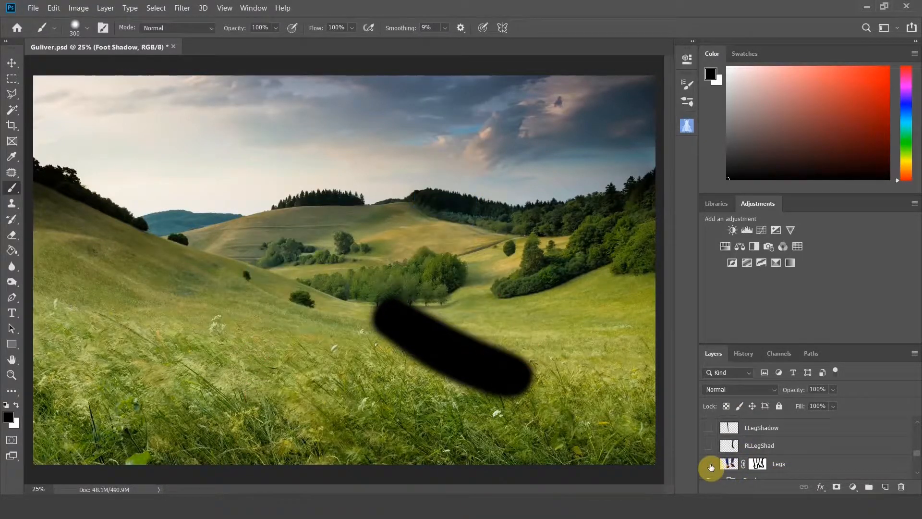
pyautogui.click(711, 465)
pyautogui.scroll(3, 716, 463)
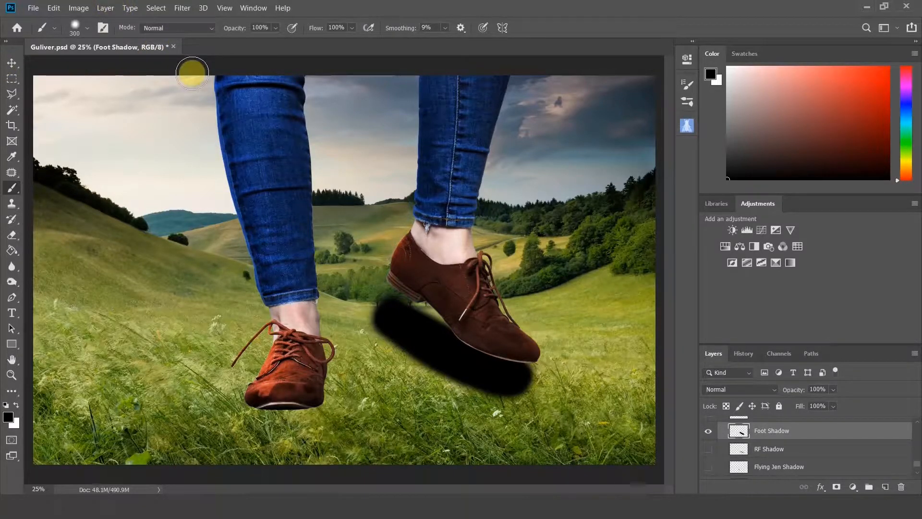
# Start Perspective Warp on the shadow layer and draw a plane around the shadow stroke, adjusting its four corners to enclose it.
pyautogui.click(54, 8)
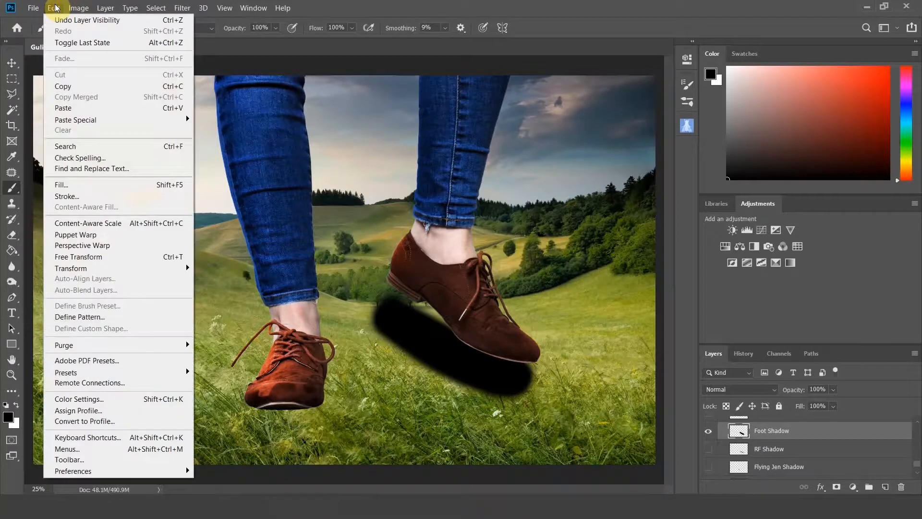
pyautogui.click(103, 246)
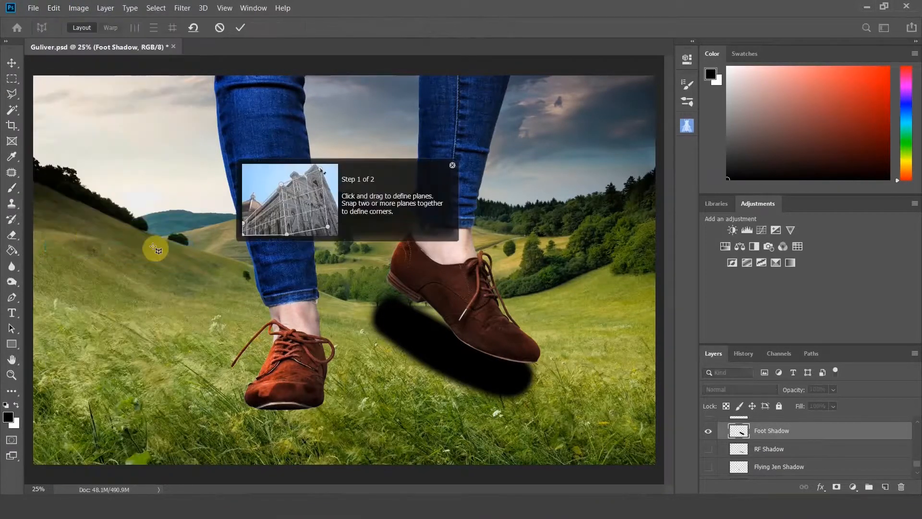
pyautogui.click(386, 294)
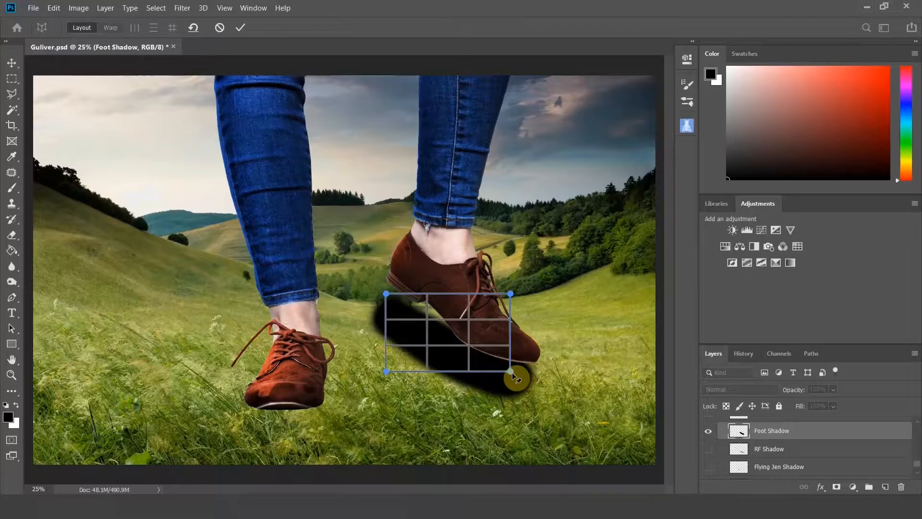
pyautogui.moveTo(511, 372); pyautogui.dragTo(529, 406)
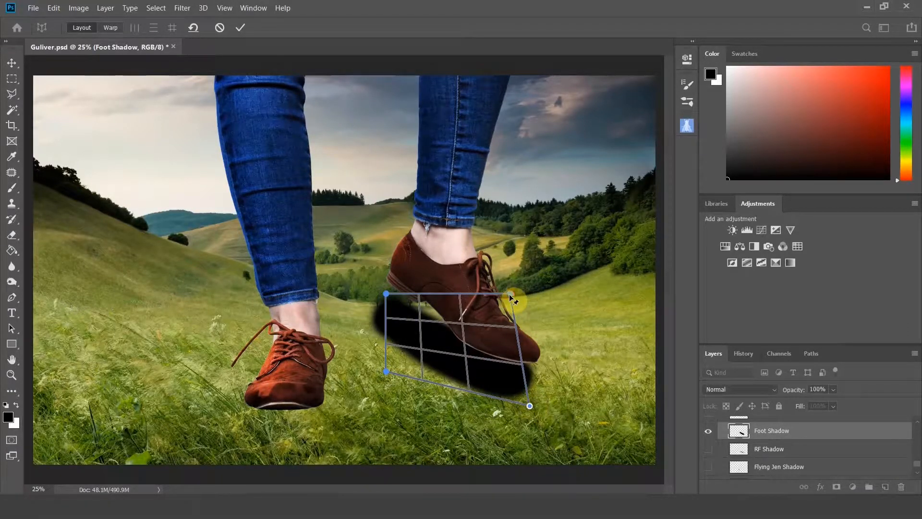
pyautogui.moveTo(511, 294); pyautogui.dragTo(531, 318)
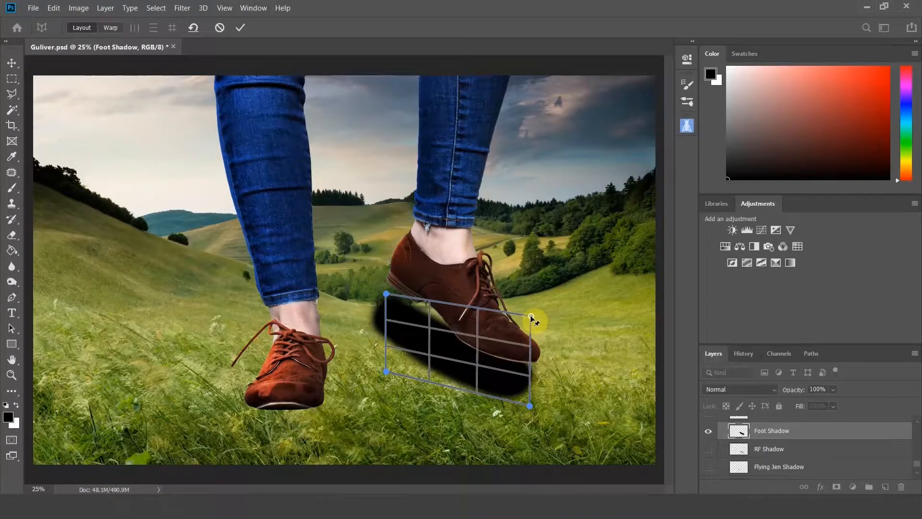
pyautogui.moveTo(390, 294); pyautogui.dragTo(376, 279)
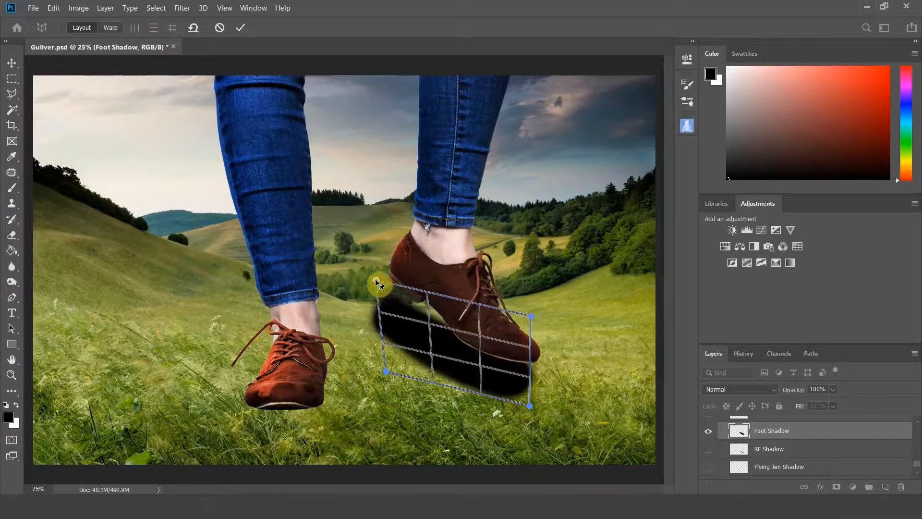
pyautogui.moveTo(387, 371); pyautogui.dragTo(375, 385)
pyautogui.moveTo(381, 280); pyautogui.dragTo(372, 278)
pyautogui.moveTo(375, 386); pyautogui.dragTo(372, 389)
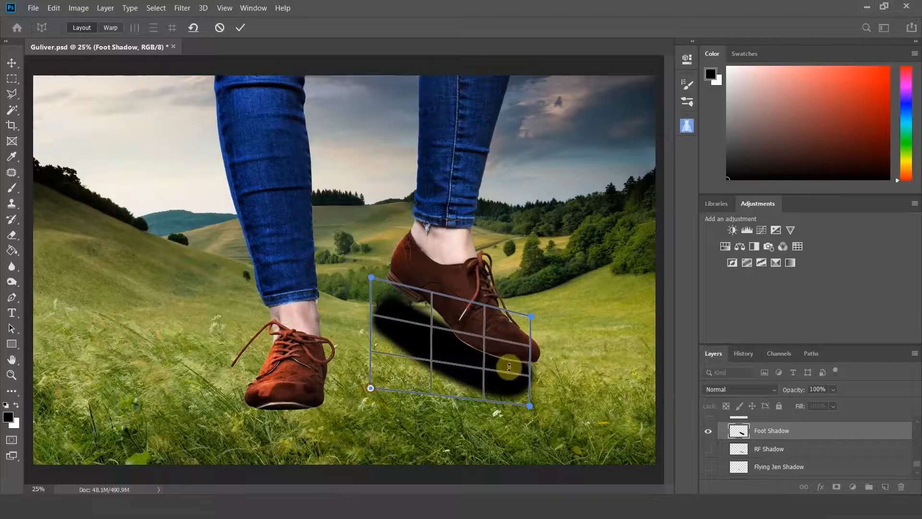
pyautogui.moveTo(531, 314); pyautogui.dragTo(532, 282)
pyautogui.moveTo(531, 406); pyautogui.dragTo(540, 408)
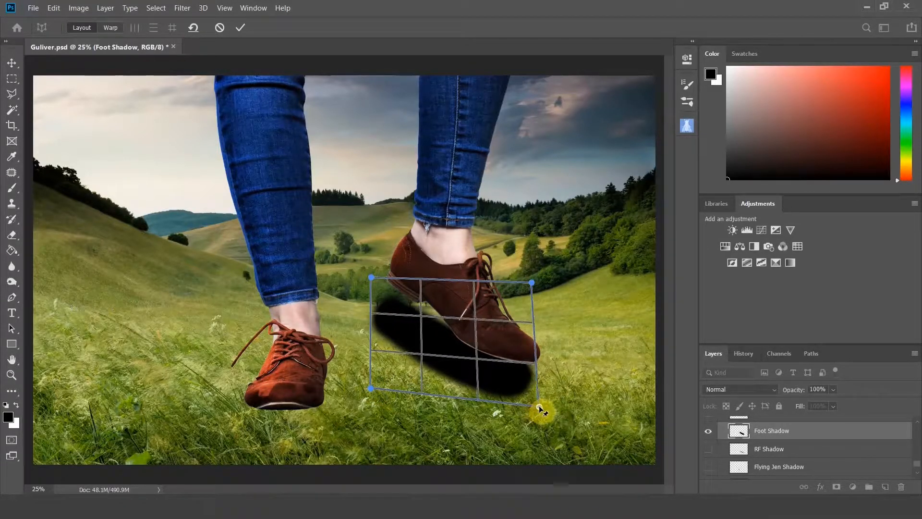
pyautogui.moveTo(532, 284); pyautogui.dragTo(537, 286)
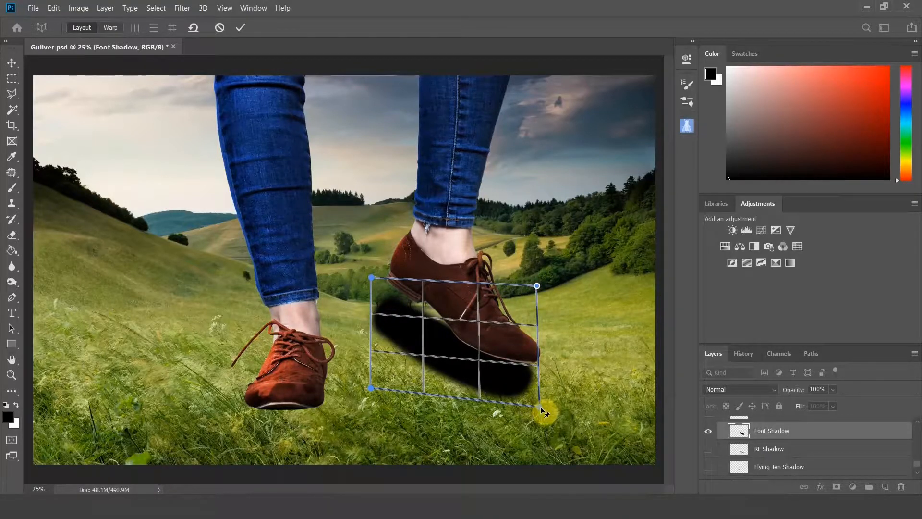
pyautogui.moveTo(542, 410); pyautogui.dragTo(538, 407)
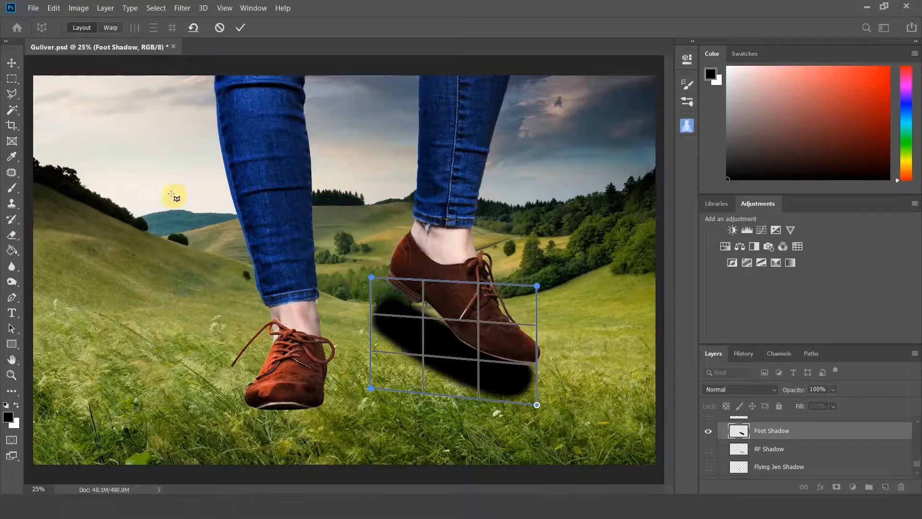
# Switch to warp mode and move the plane's corner pins to flatten the shadow onto the ground, then commit the warp.
pyautogui.click(110, 28)
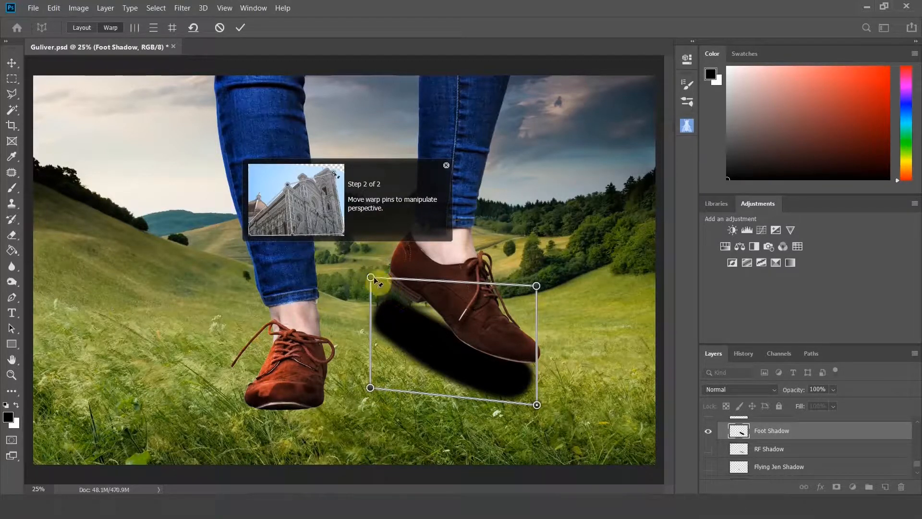
pyautogui.moveTo(373, 278); pyautogui.dragTo(378, 311)
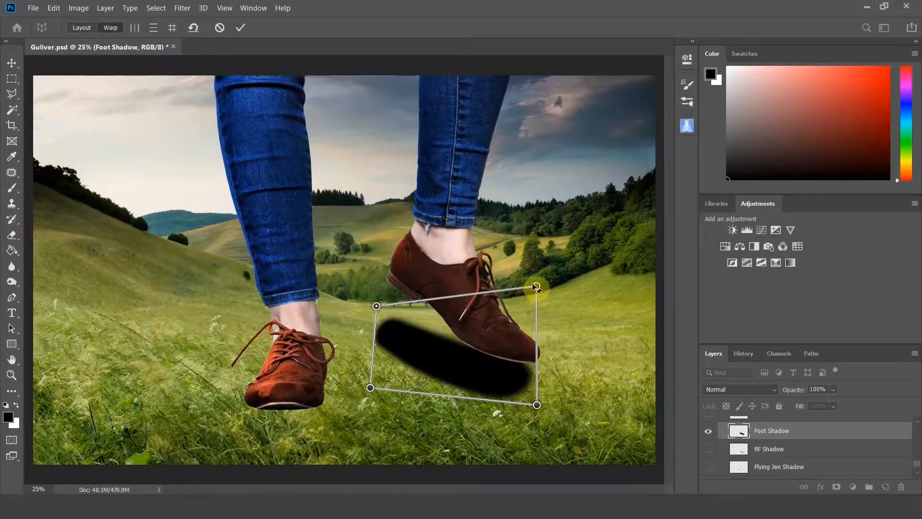
pyautogui.moveTo(537, 286); pyautogui.dragTo(528, 322)
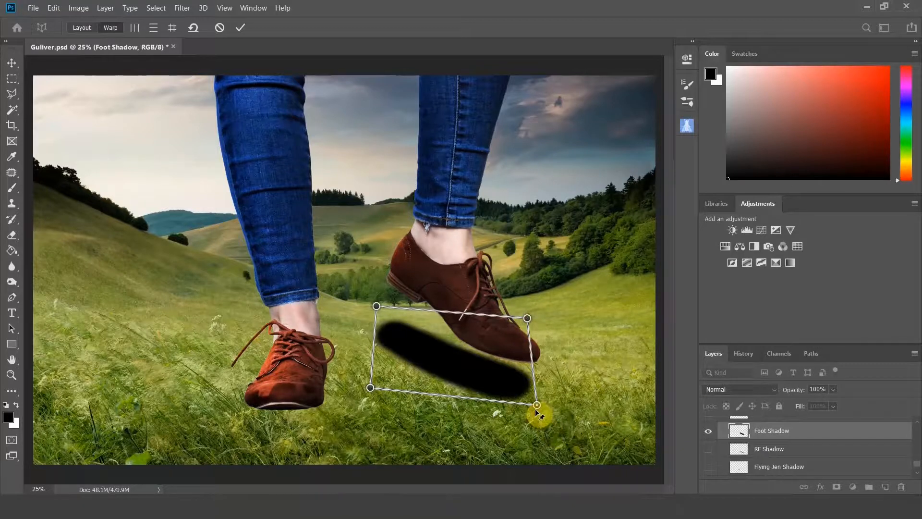
pyautogui.moveTo(536, 410)
pyautogui.mouseDown()
pyautogui.moveTo(532, 397)
pyautogui.moveTo(535, 412)
pyautogui.mouseUp()
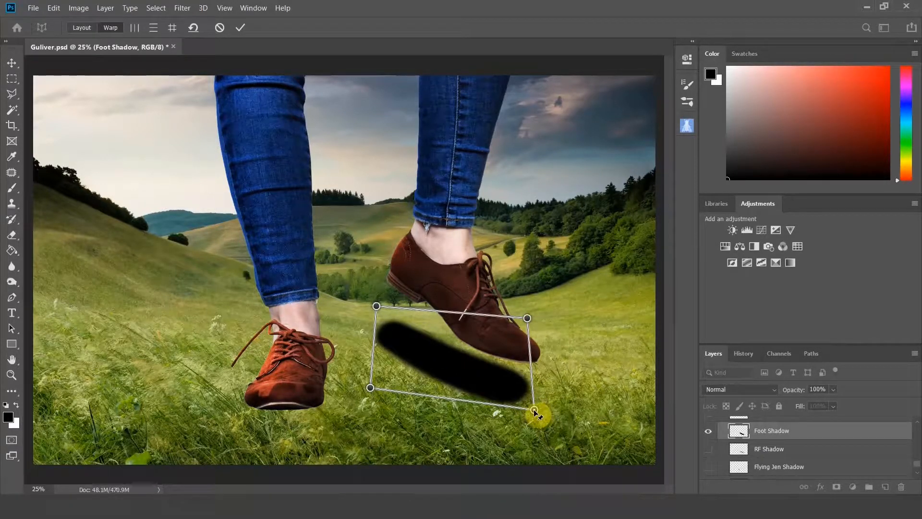
pyautogui.moveTo(370, 387); pyautogui.dragTo(375, 387)
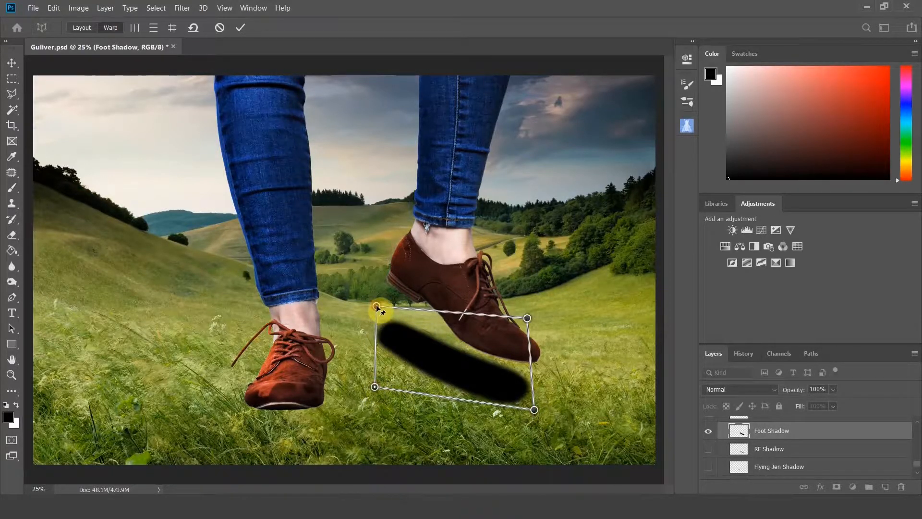
pyautogui.moveTo(378, 307); pyautogui.dragTo(378, 317)
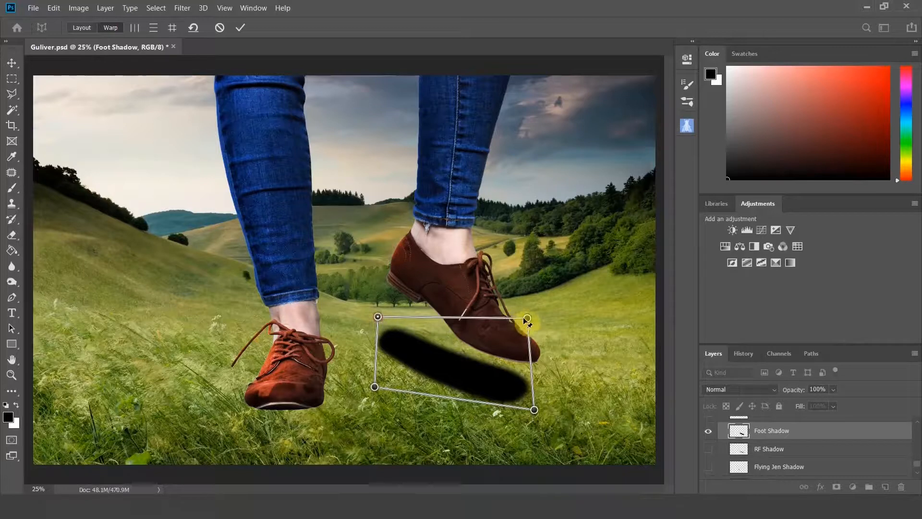
pyautogui.moveTo(527, 318); pyautogui.dragTo(524, 334)
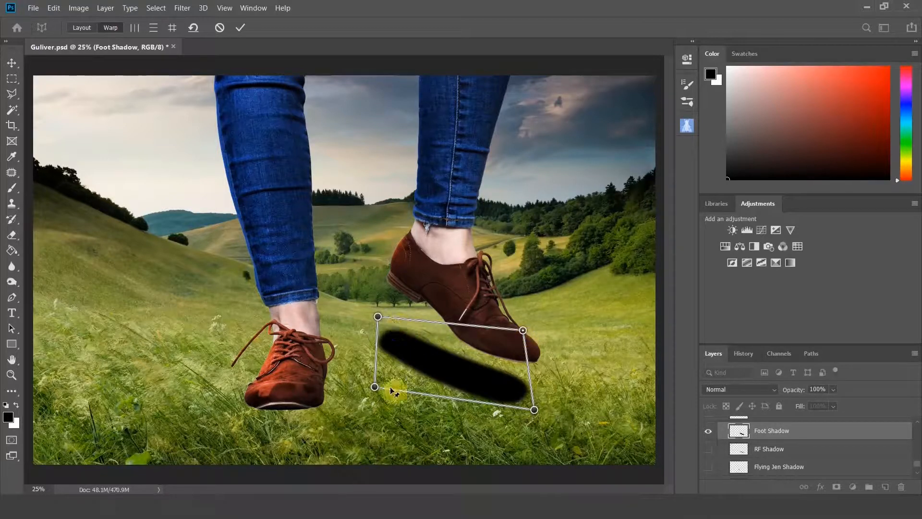
pyautogui.moveTo(374, 387); pyautogui.dragTo(377, 386)
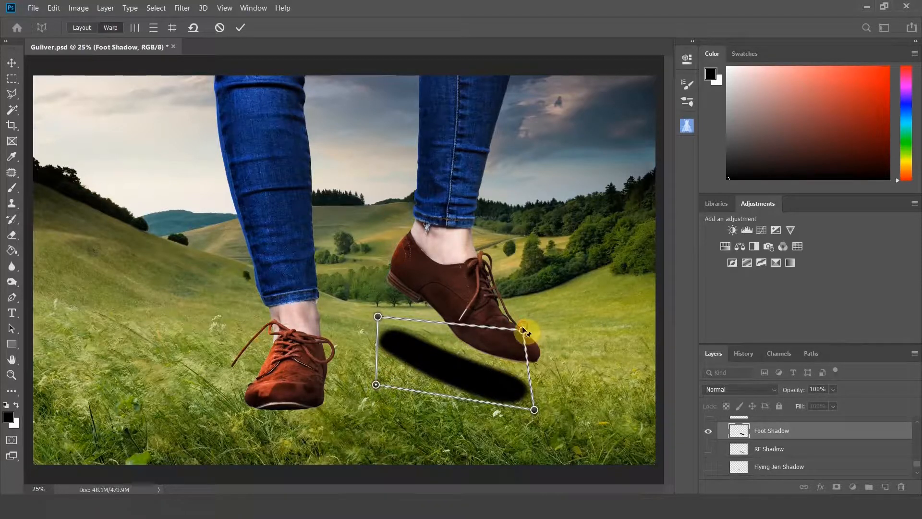
pyautogui.moveTo(522, 330); pyautogui.dragTo(519, 338)
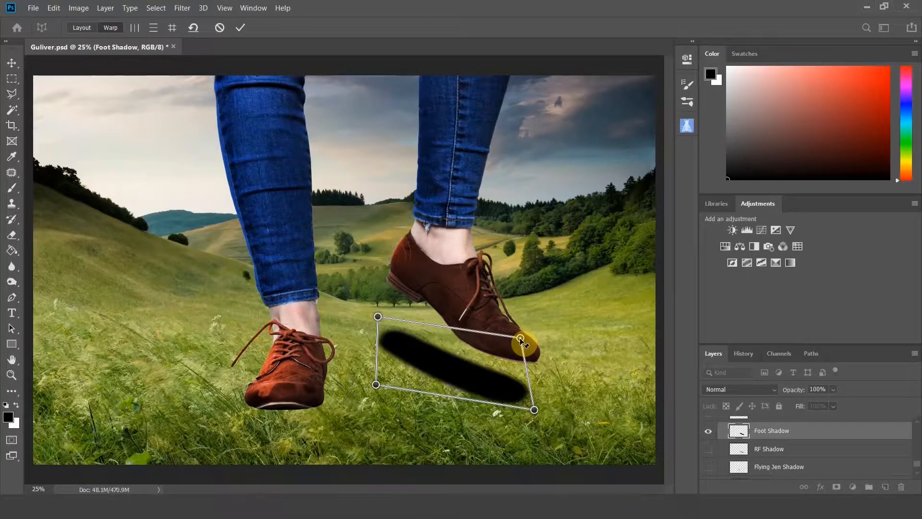
pyautogui.click(239, 28)
# Step back and forward in the history to compare the shadow before and after the perspective warp.
pyautogui.click(747, 354)
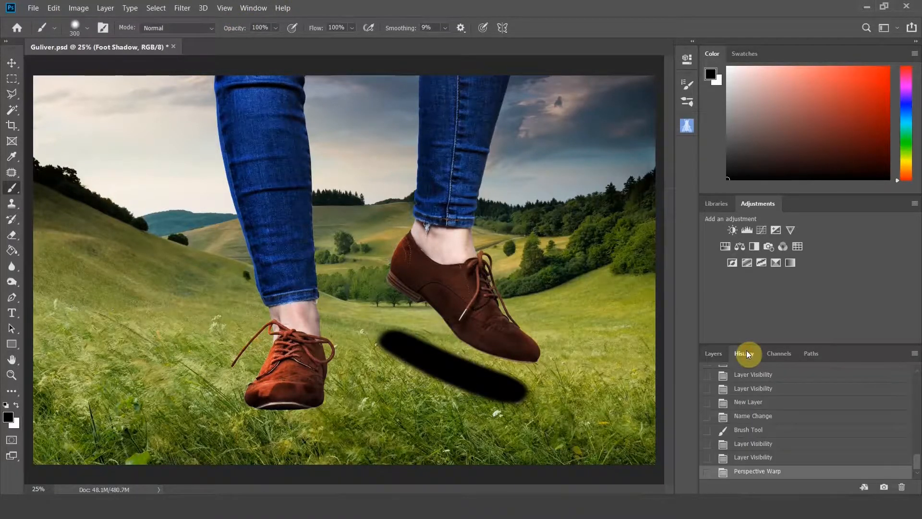
pyautogui.click(766, 462)
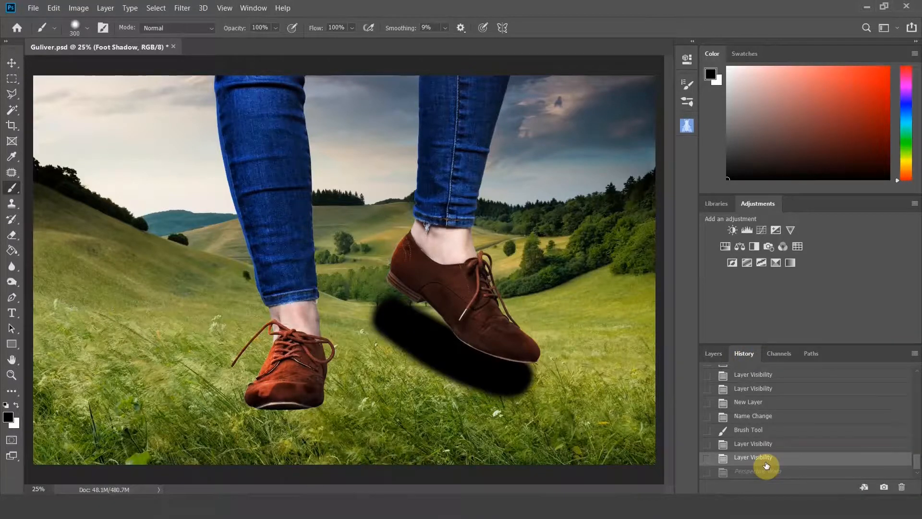
pyautogui.click(766, 475)
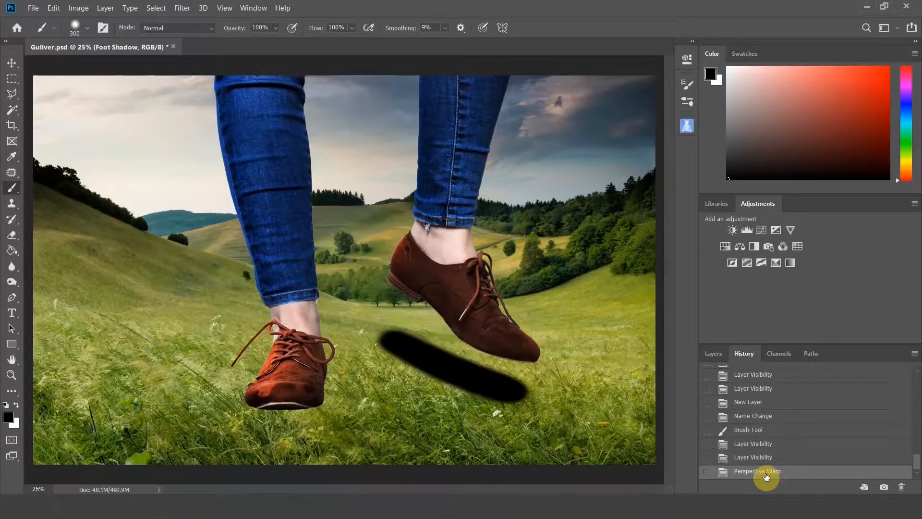
pyautogui.click(712, 356)
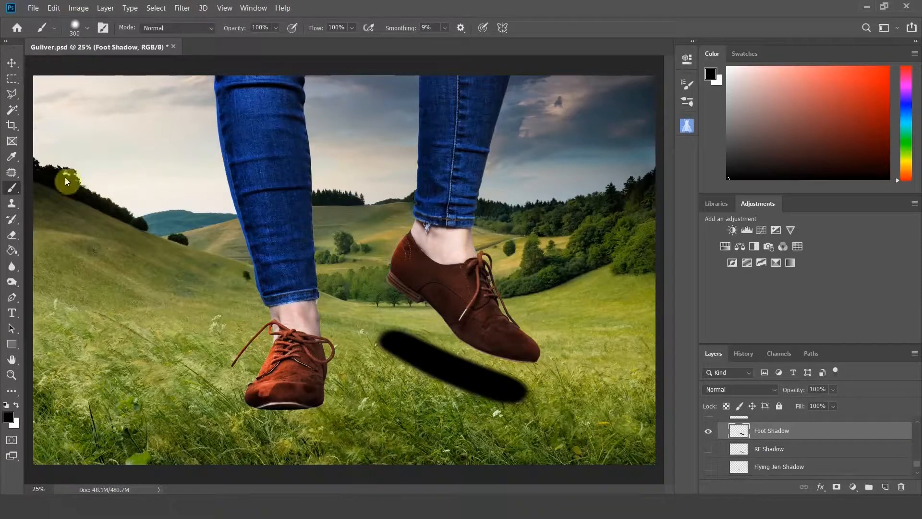
# Apply a Gaussian Blur with a radius of 75.5 pixels to the Foot Shadow layer.
pyautogui.click(182, 9)
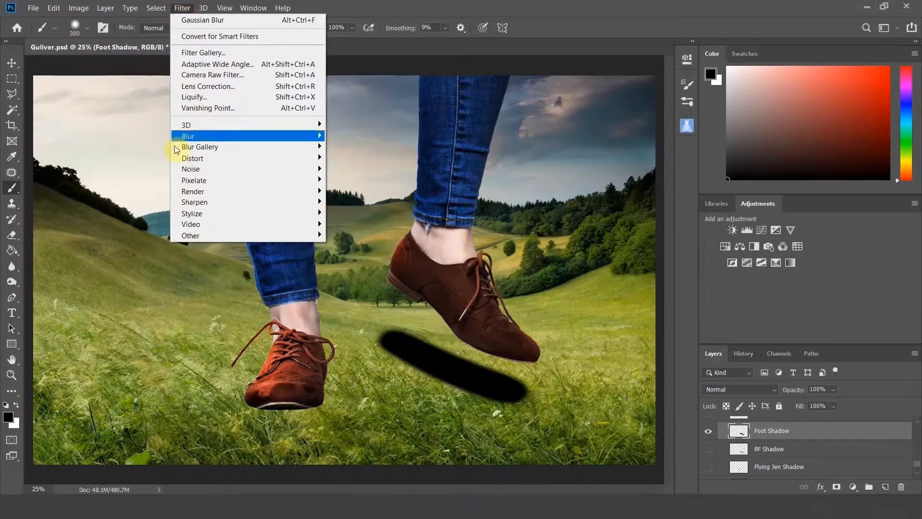
pyautogui.moveTo(289, 139)
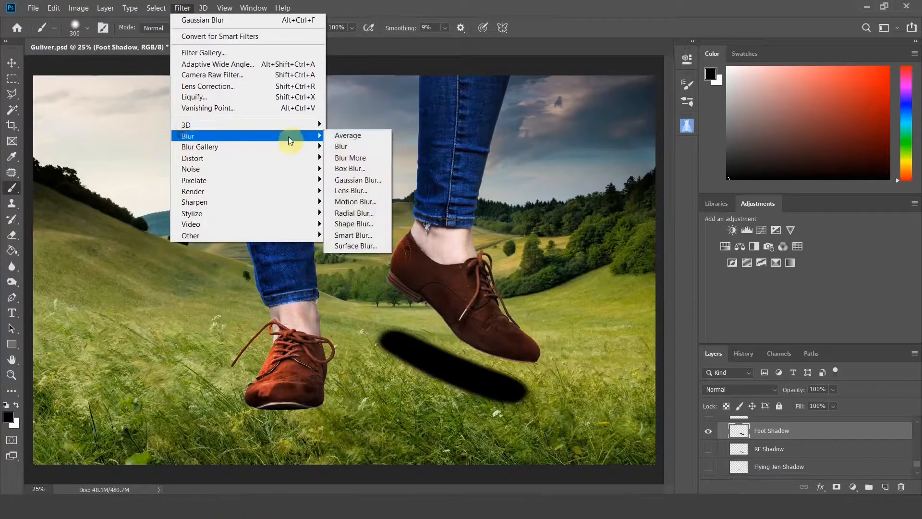
pyautogui.click(357, 180)
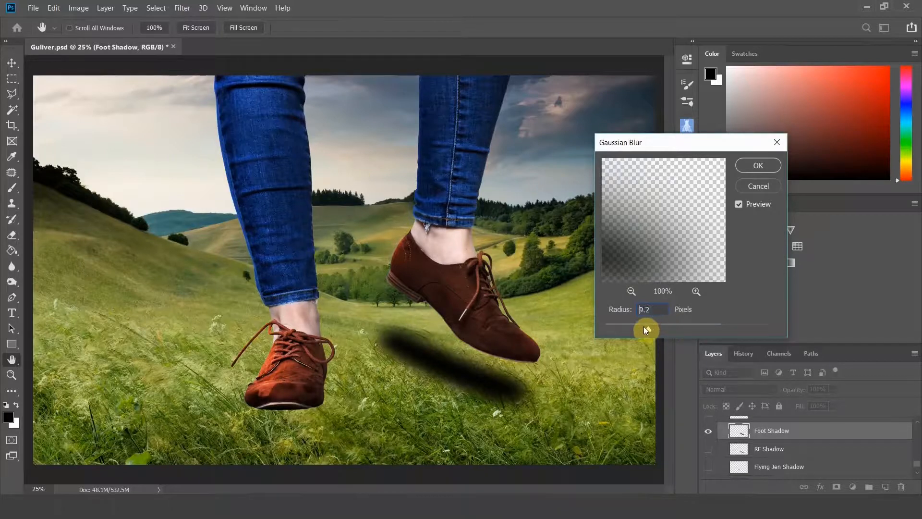
pyautogui.moveTo(643, 326); pyautogui.dragTo(673, 331)
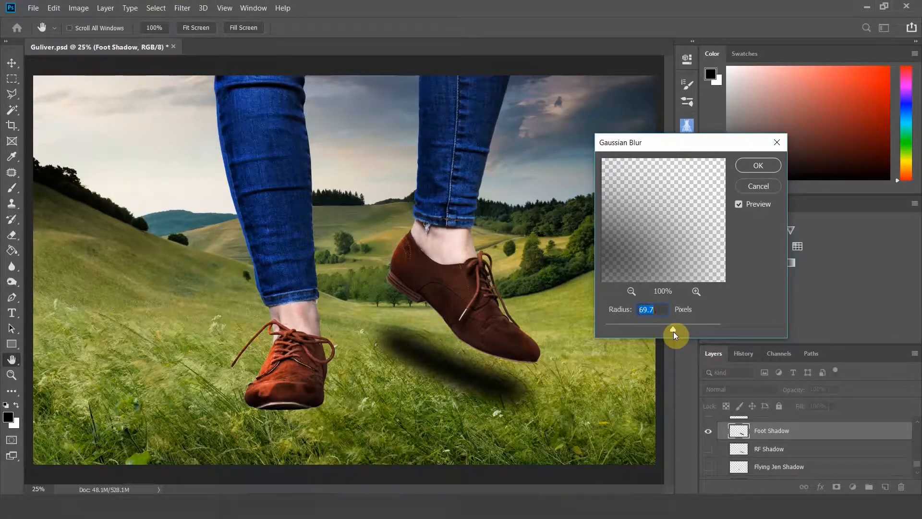
pyautogui.moveTo(673, 331); pyautogui.dragTo(674, 332)
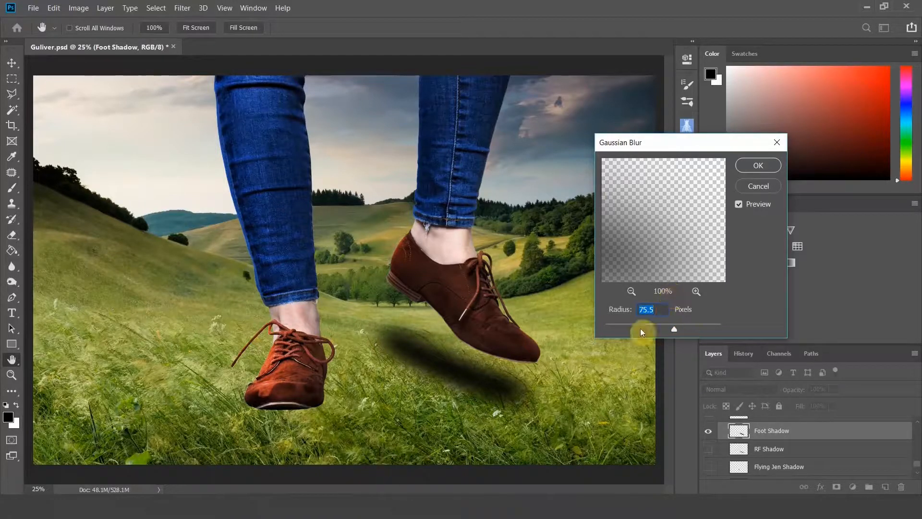
pyautogui.click(762, 165)
# Add a layer mask to the Foot Shadow layer with the Brush tool, test-painting black then white on it, and restore black foreground.
pyautogui.press('b')
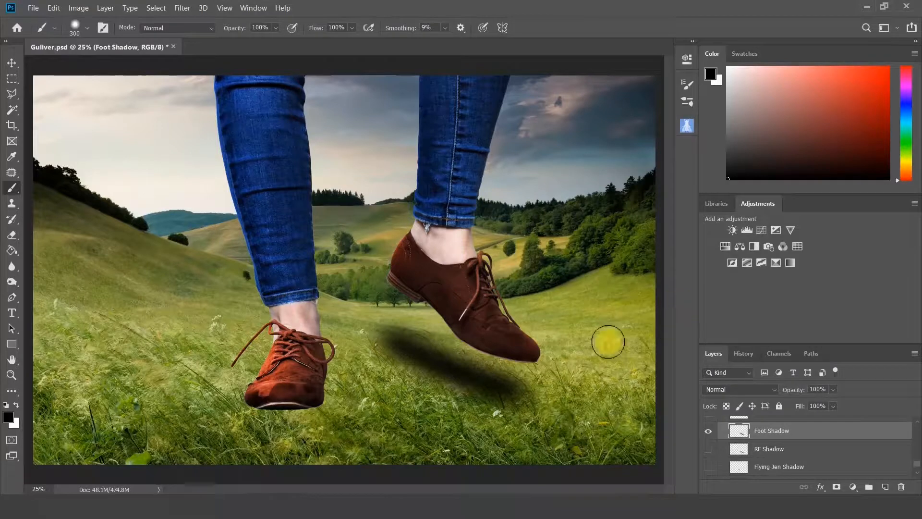
pyautogui.click(838, 488)
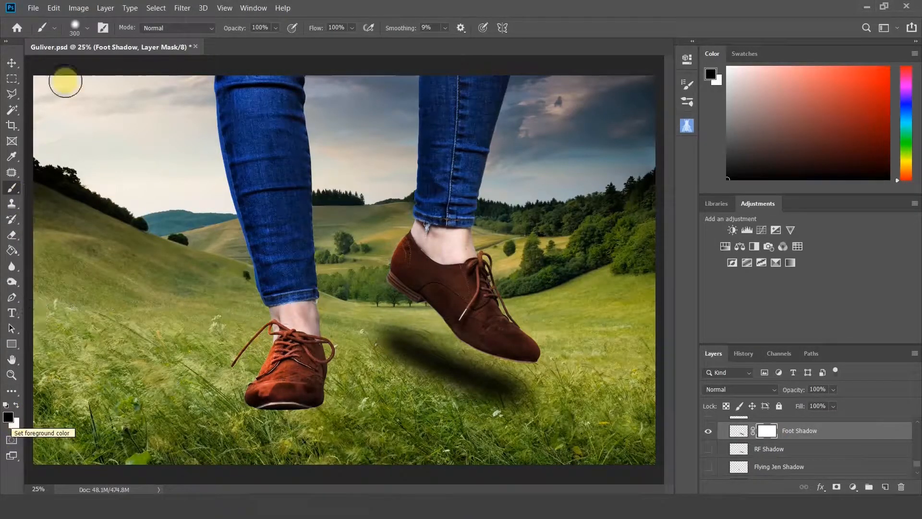
pyautogui.moveTo(447, 350)
pyautogui.mouseDown()
pyautogui.moveTo(383, 341)
pyautogui.moveTo(431, 344)
pyautogui.moveTo(399, 350)
pyautogui.moveTo(507, 372)
pyautogui.moveTo(462, 388)
pyautogui.moveTo(495, 397)
pyautogui.moveTo(490, 373)
pyautogui.moveTo(459, 371)
pyautogui.moveTo(471, 360)
pyautogui.moveTo(502, 394)
pyautogui.mouseUp()
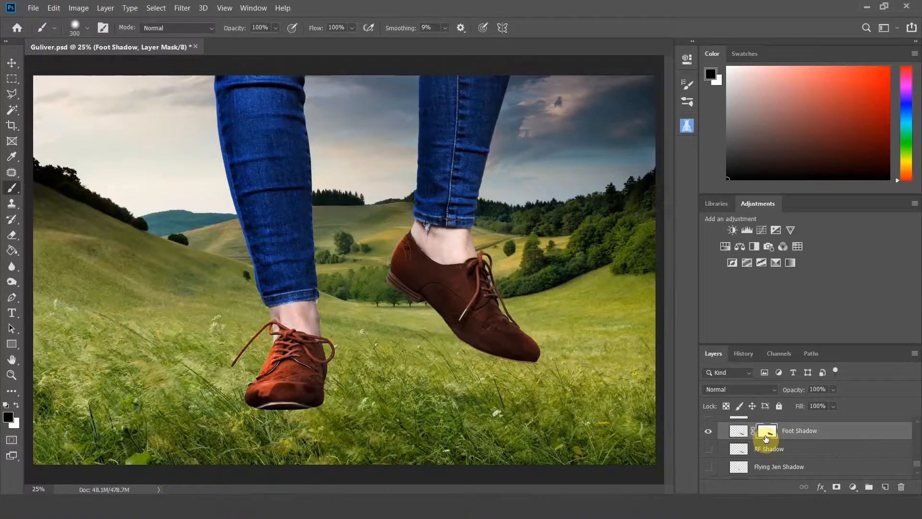
pyautogui.click(16, 405)
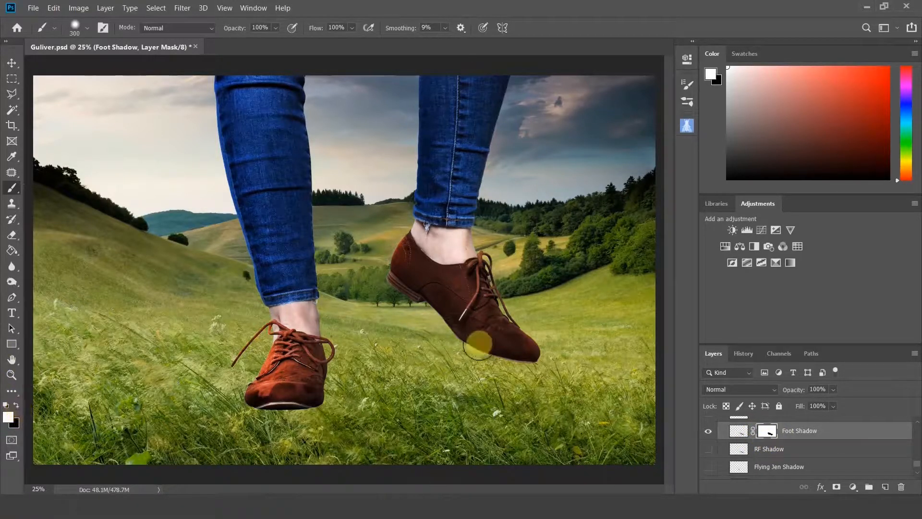
pyautogui.moveTo(354, 351)
pyautogui.mouseDown()
pyautogui.moveTo(341, 375)
pyautogui.moveTo(357, 344)
pyautogui.moveTo(404, 398)
pyautogui.moveTo(480, 365)
pyautogui.moveTo(501, 401)
pyautogui.moveTo(510, 384)
pyautogui.moveTo(547, 395)
pyautogui.moveTo(432, 339)
pyautogui.moveTo(403, 344)
pyautogui.moveTo(401, 328)
pyautogui.moveTo(431, 371)
pyautogui.moveTo(502, 392)
pyautogui.moveTo(507, 381)
pyautogui.moveTo(458, 377)
pyautogui.moveTo(484, 379)
pyautogui.moveTo(393, 333)
pyautogui.moveTo(426, 344)
pyautogui.moveTo(372, 337)
pyautogui.moveTo(466, 395)
pyautogui.mouseUp()
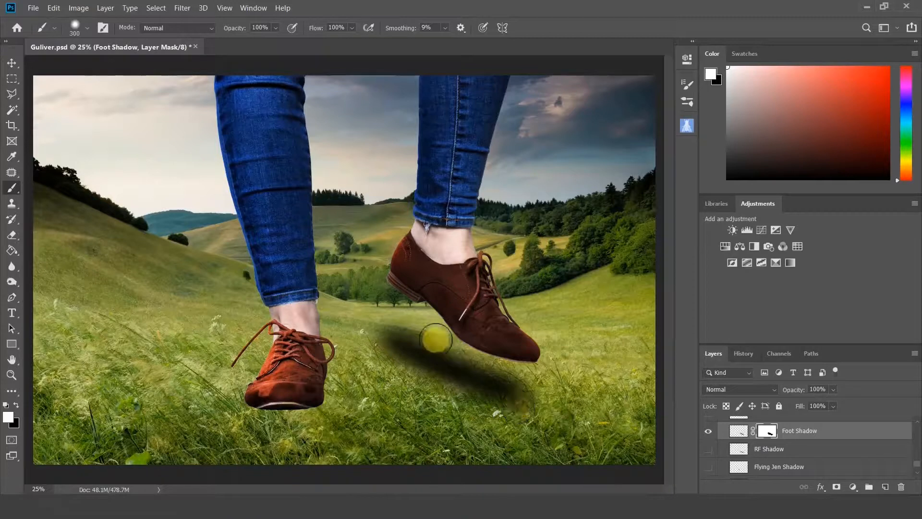
pyautogui.moveTo(379, 354)
pyautogui.mouseDown()
pyautogui.moveTo(486, 420)
pyautogui.moveTo(535, 404)
pyautogui.moveTo(414, 361)
pyautogui.moveTo(422, 313)
pyautogui.moveTo(452, 358)
pyautogui.mouseUp()
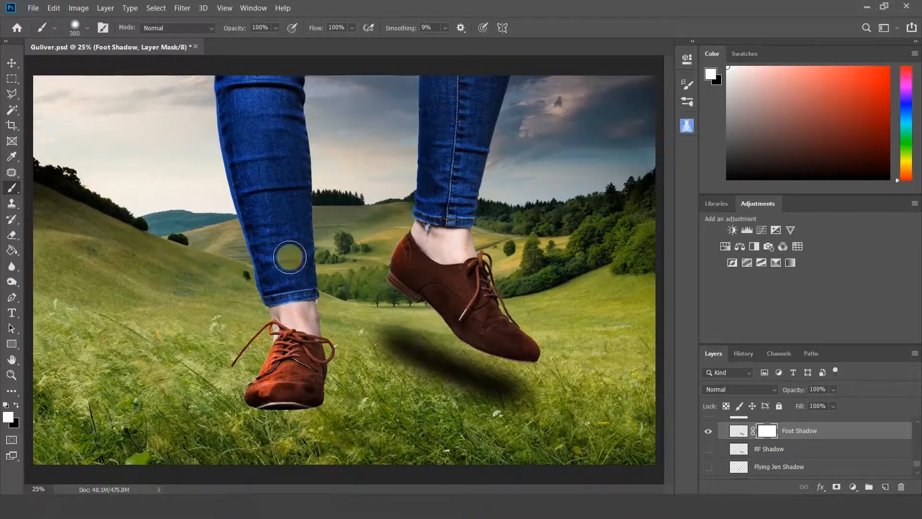
pyautogui.click(16, 405)
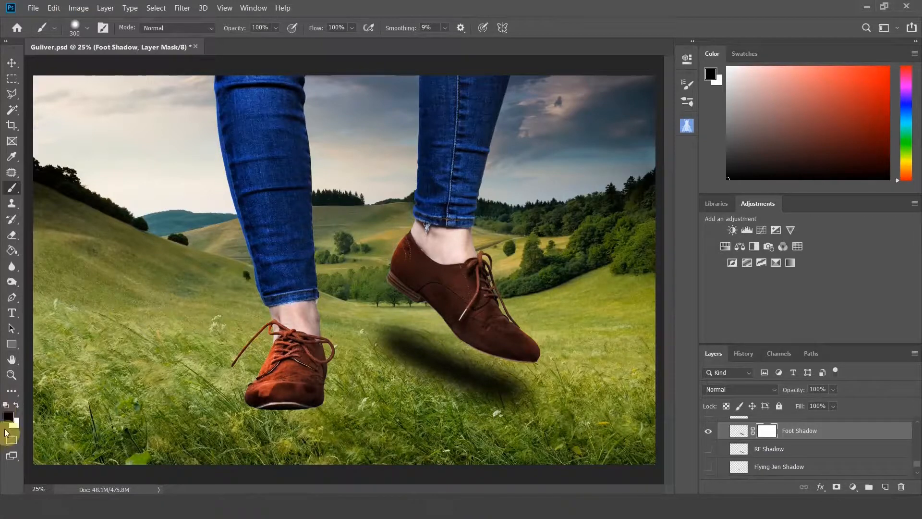
# Set up a soft brush with 0% hardness and 26% opacity for painting on the shadow's mask.
pyautogui.moveTo(412, 391)
pyautogui.mouseDown()
pyautogui.moveTo(416, 371)
pyautogui.moveTo(367, 361)
pyautogui.moveTo(498, 396)
pyautogui.moveTo(403, 361)
pyautogui.moveTo(440, 381)
pyautogui.moveTo(389, 371)
pyautogui.moveTo(435, 387)
pyautogui.moveTo(402, 377)
pyautogui.mouseUp()
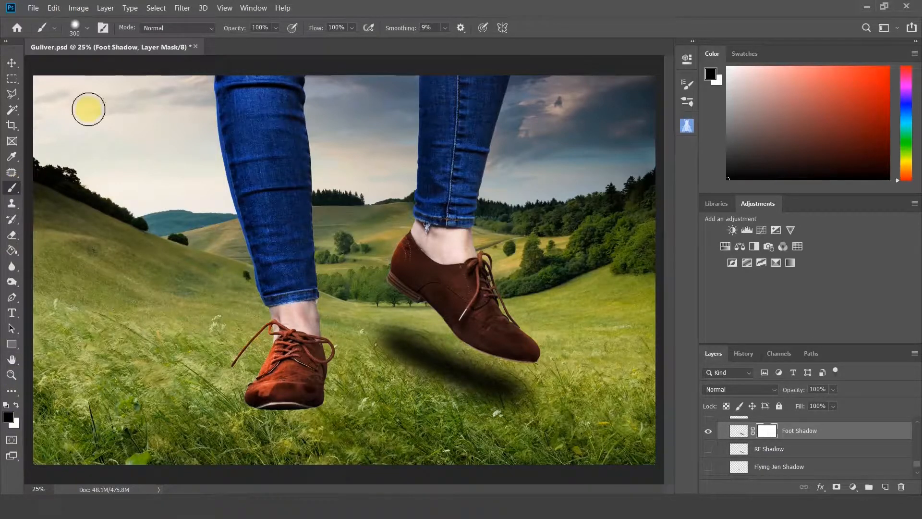
pyautogui.click(87, 28)
pyautogui.moveTo(94, 86); pyautogui.dragTo(36, 102)
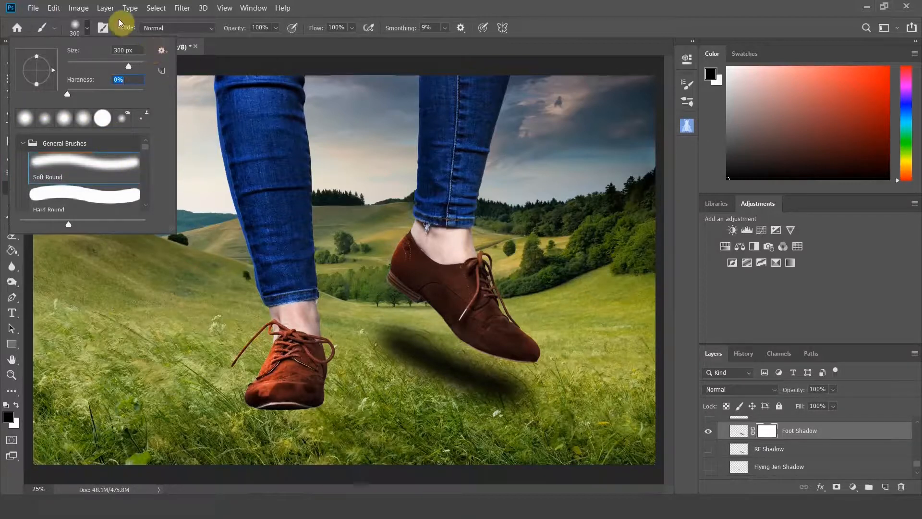
pyautogui.click(89, 31)
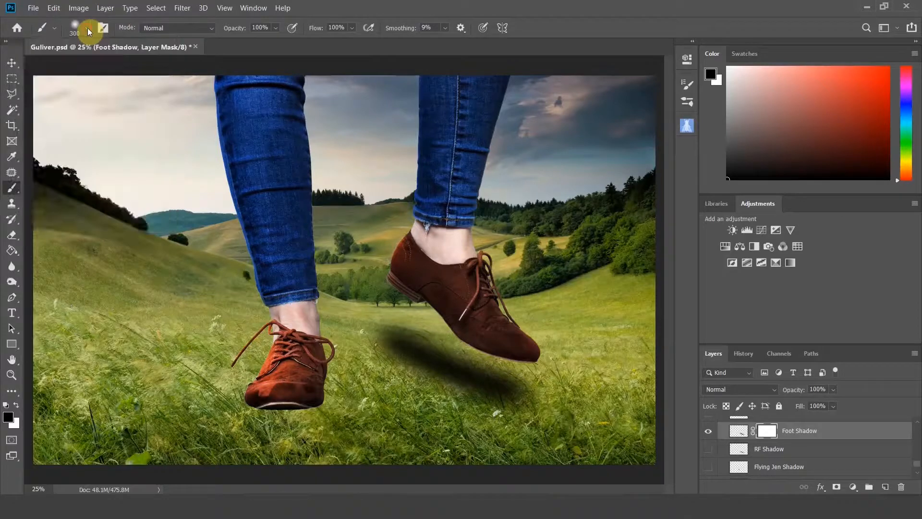
pyautogui.click(274, 28)
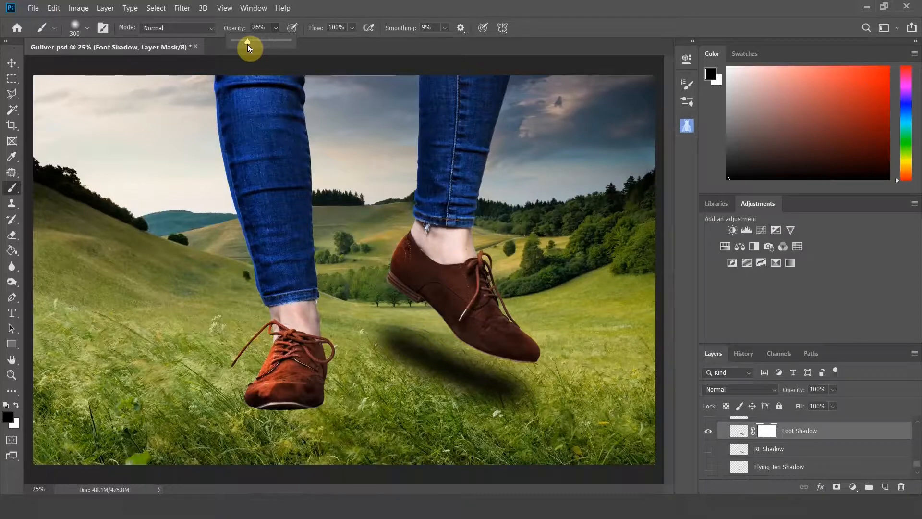
pyautogui.click(277, 27)
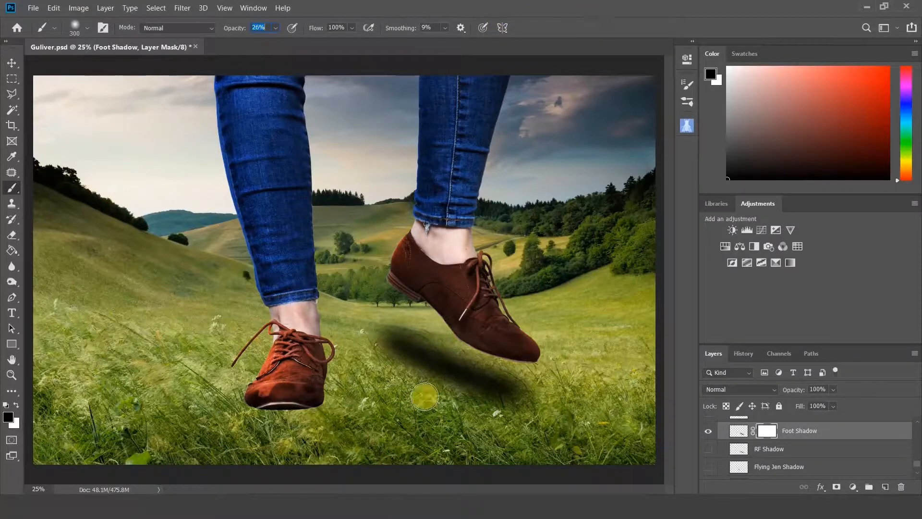
pyautogui.click(259, 27)
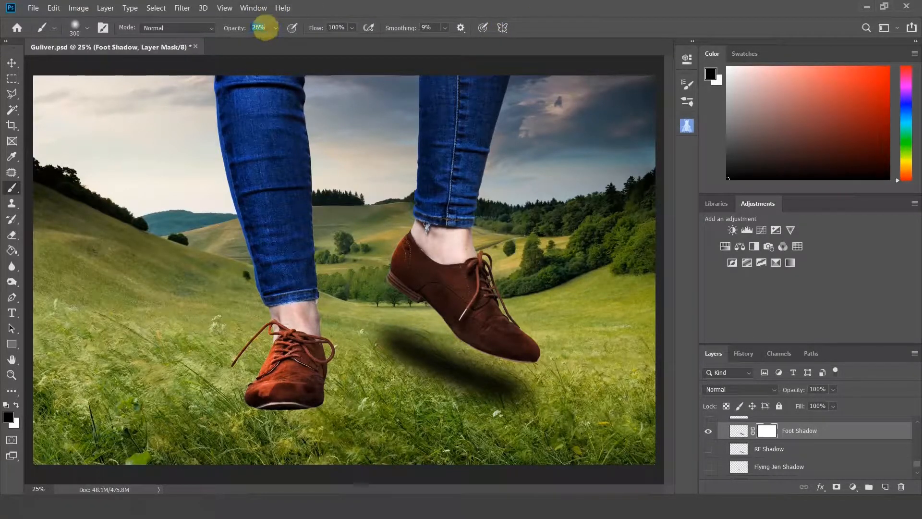
# Enlarge the brush to 800 px, then reduce it to 600 px.
pyautogui.press(']')
pyautogui.press(']')
pyautogui.press(']')
pyautogui.press(']')
pyautogui.press(']')
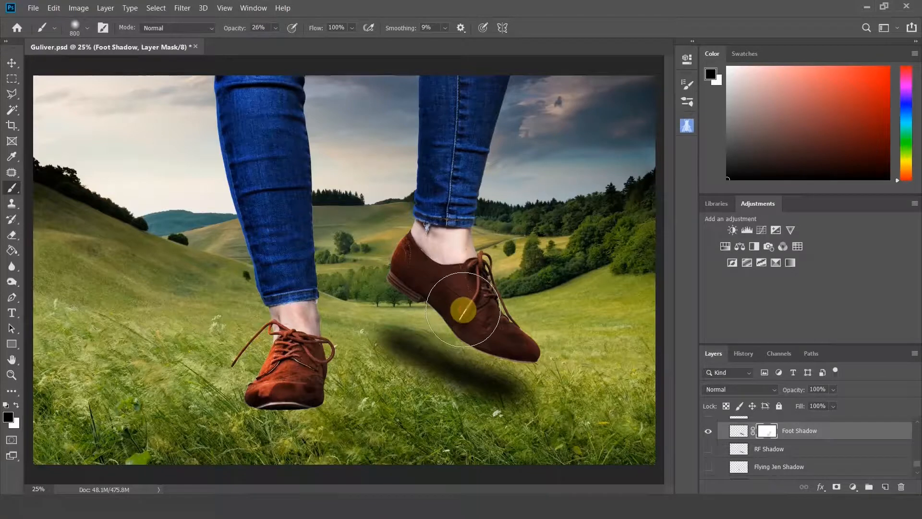
pyautogui.press('[')
pyautogui.press('[')
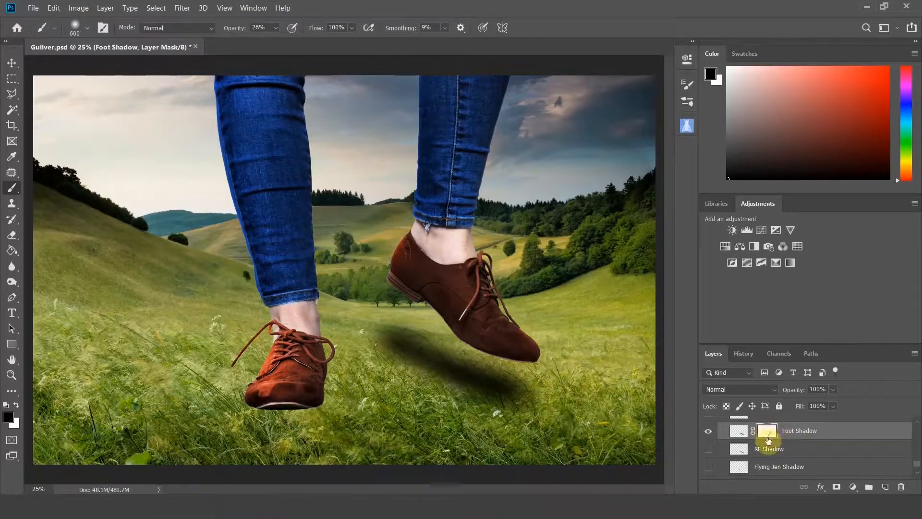
# Step between the Add Layer Mask state and the latest brush stroke in the history to compare the masked shadow.
pyautogui.click(743, 355)
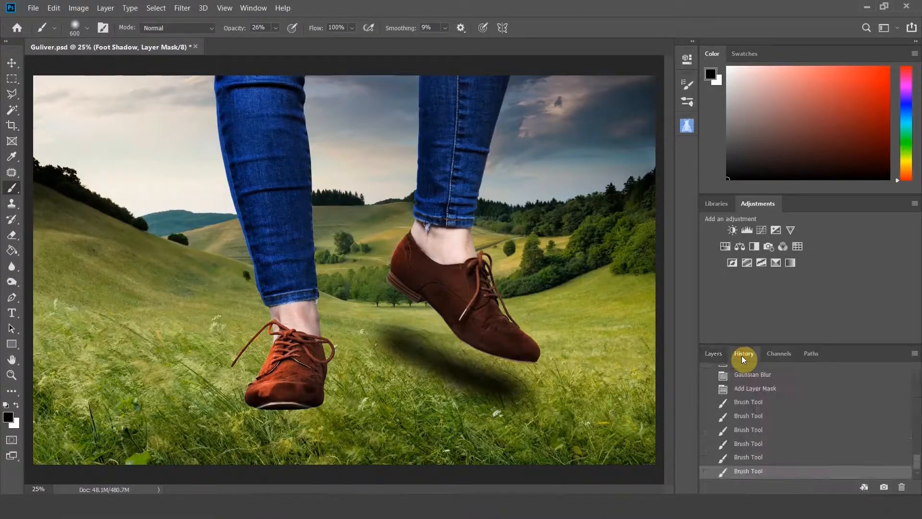
pyautogui.click(757, 389)
pyautogui.click(754, 471)
pyautogui.click(755, 389)
pyautogui.click(755, 473)
pyautogui.click(708, 359)
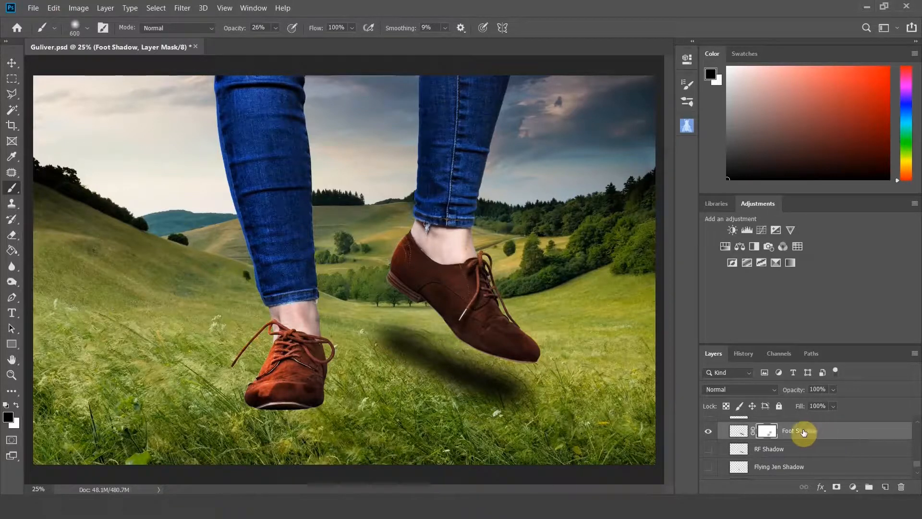
# Lower the Foot Shadow layer's opacity to 82%.
pyautogui.click(835, 390)
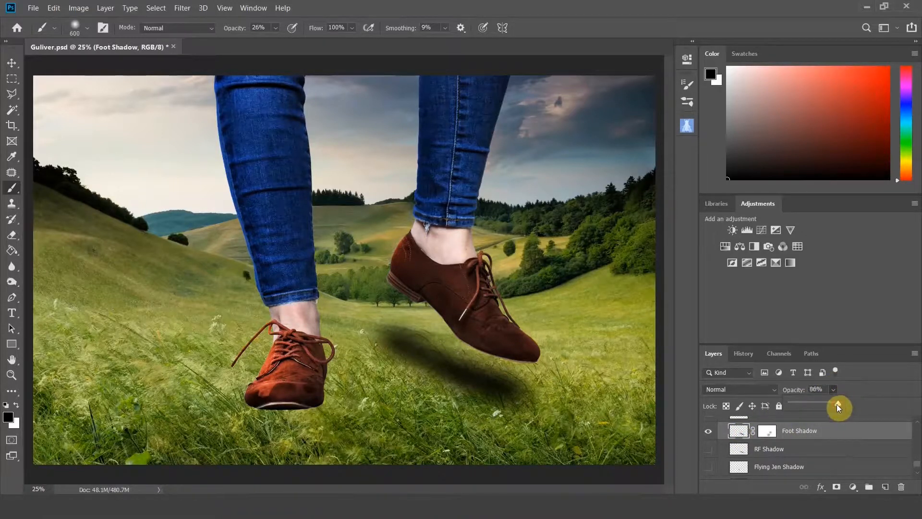
pyautogui.moveTo(831, 406); pyautogui.dragTo(835, 408)
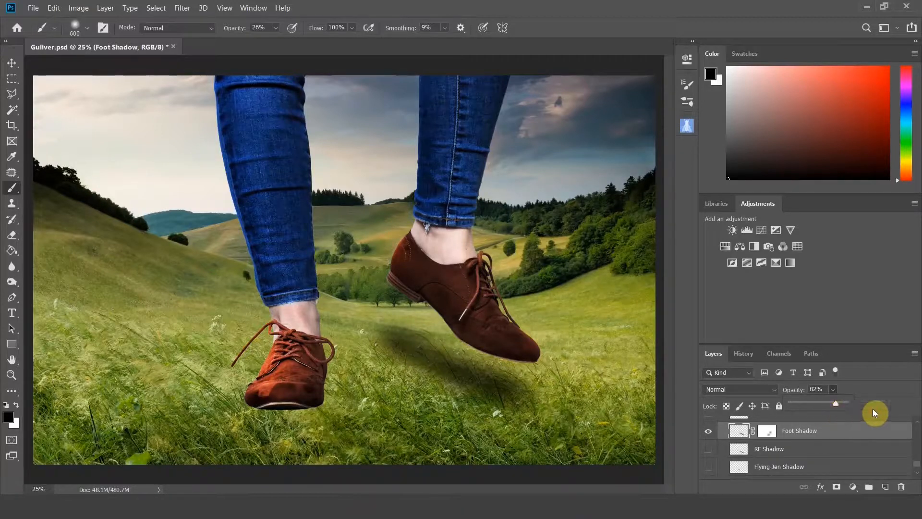
pyautogui.click(877, 395)
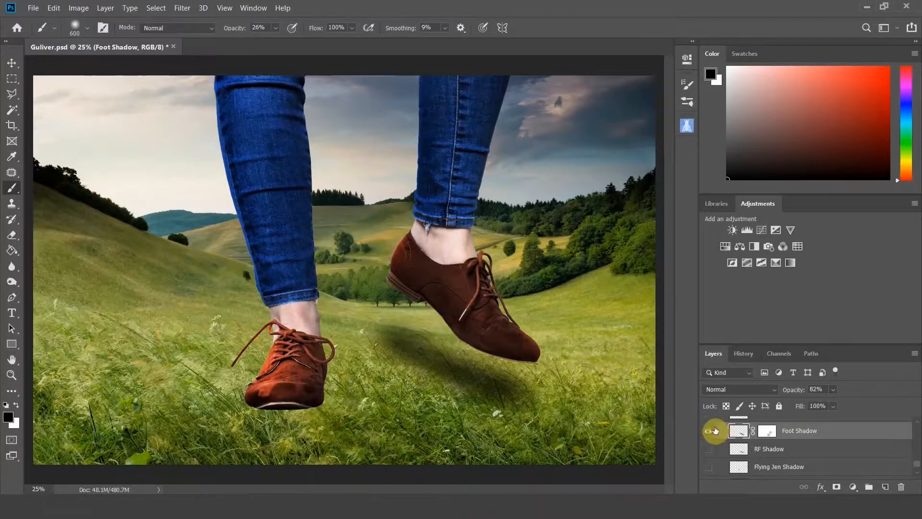
# Reposition the Foot Shadow layer with the Move tool so it sits beneath the right shoe.
pyautogui.click(14, 65)
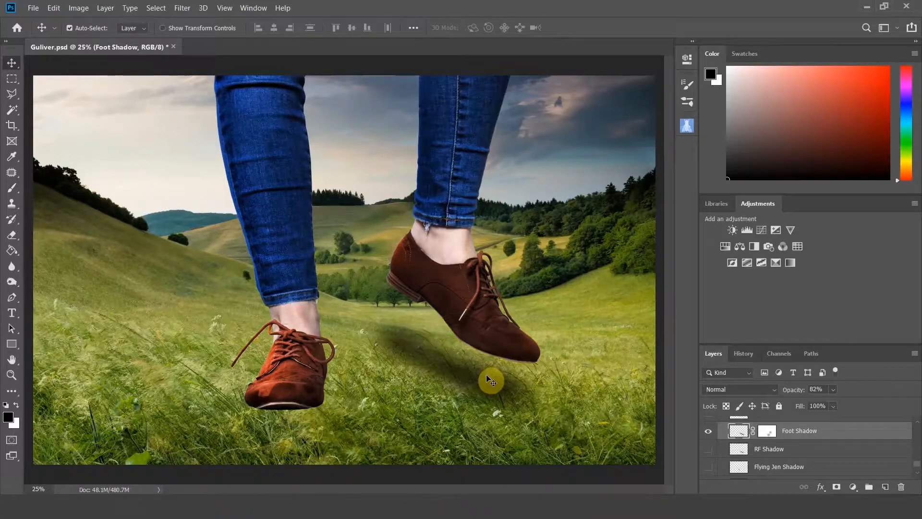
pyautogui.moveTo(487, 381); pyautogui.dragTo(483, 431)
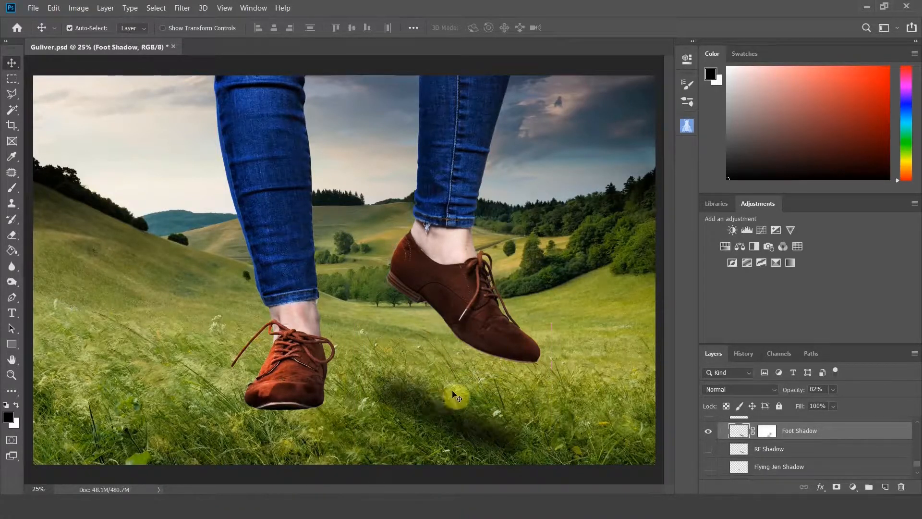
pyautogui.moveTo(463, 430); pyautogui.dragTo(493, 401)
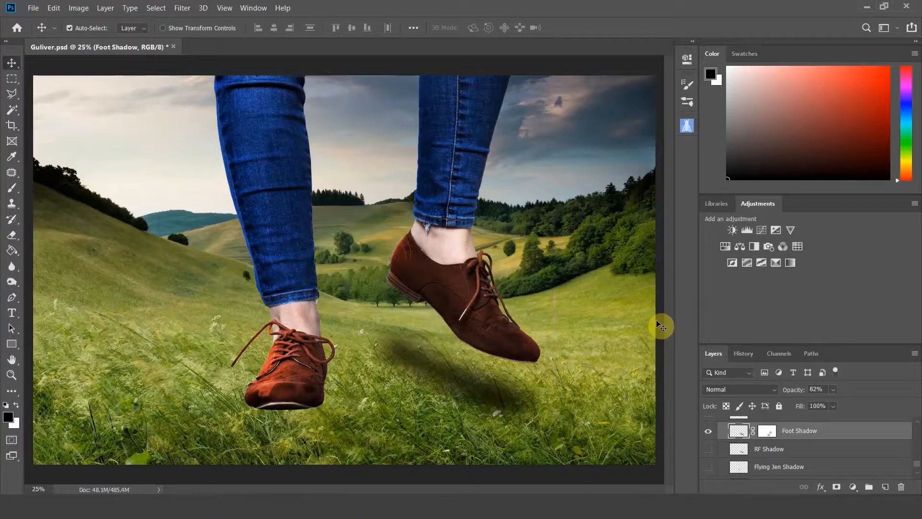